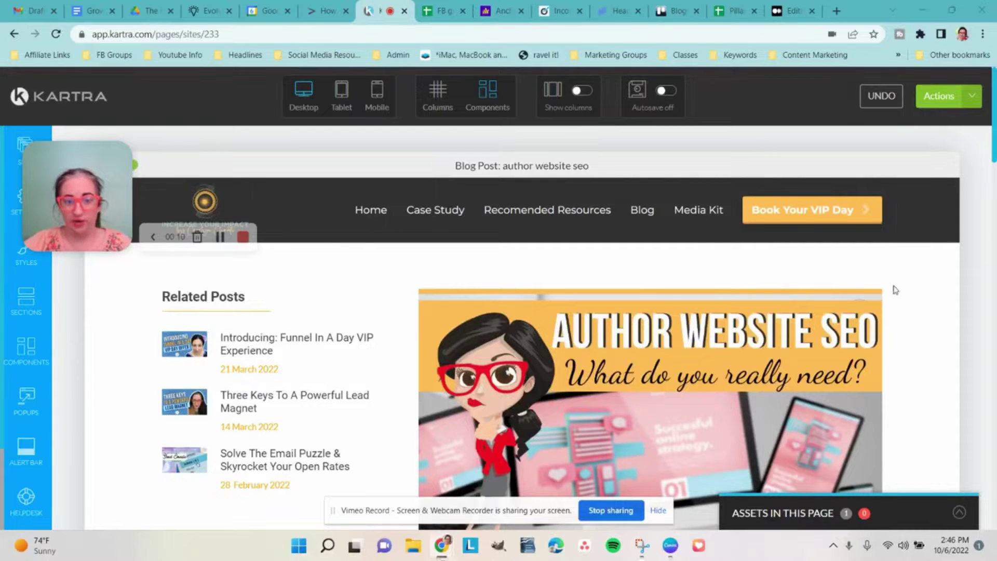
{"action": "scroll", "coordinate": [897, 335], "scroll_direction": "down", "scroll_amount": 2}
{"action": "scroll", "coordinate": [908, 346], "scroll_direction": "down", "scroll_amount": 3}
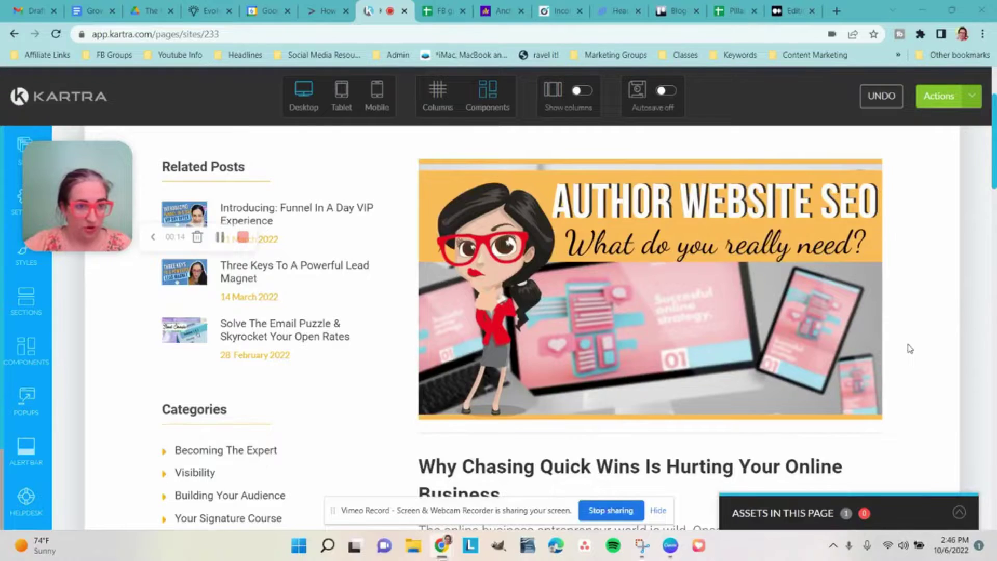
{"action": "scroll", "coordinate": [908, 349], "scroll_direction": "down", "scroll_amount": 4}
{"action": "scroll", "coordinate": [909, 348], "scroll_direction": "down", "scroll_amount": 4}
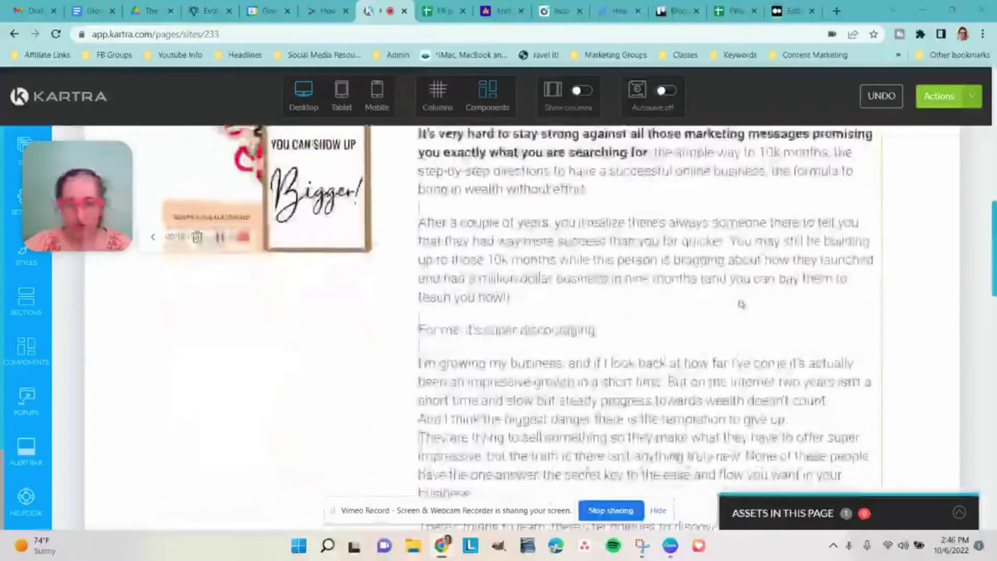
{"action": "scroll", "coordinate": [780, 312], "scroll_direction": "up", "scroll_amount": 8}
{"action": "scroll", "coordinate": [576, 337], "scroll_direction": "up", "scroll_amount": 3}
{"action": "scroll", "coordinate": [577, 336], "scroll_direction": "up", "scroll_amount": 2}
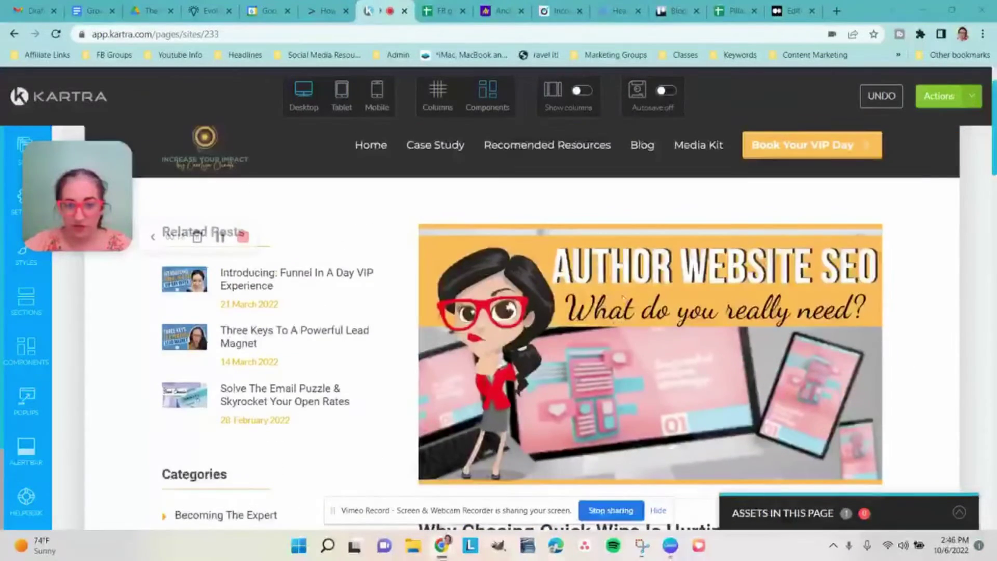
{"action": "scroll", "coordinate": [534, 340], "scroll_direction": "down", "scroll_amount": 3}
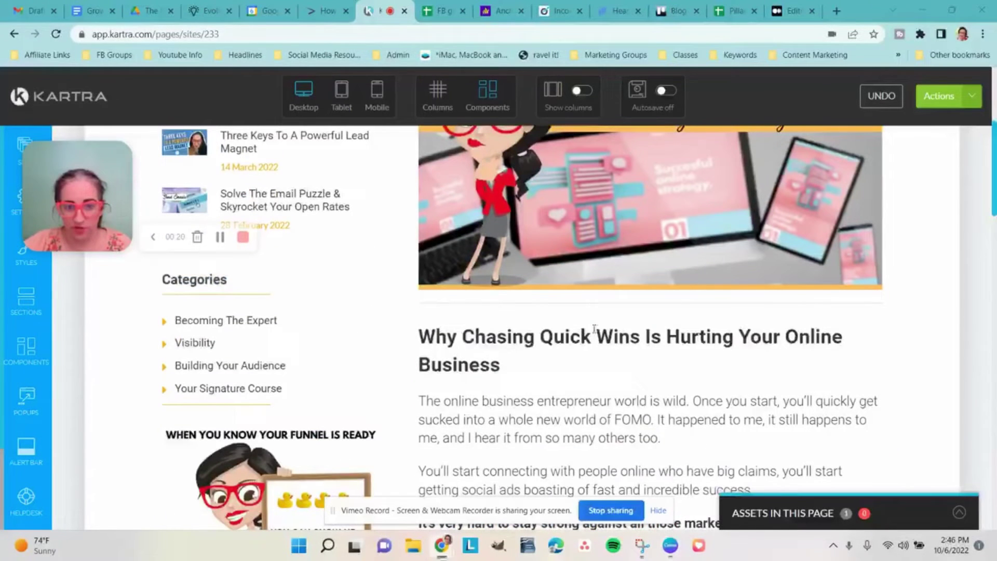
{"action": "mouse_move", "coordinate": [270, 360]}
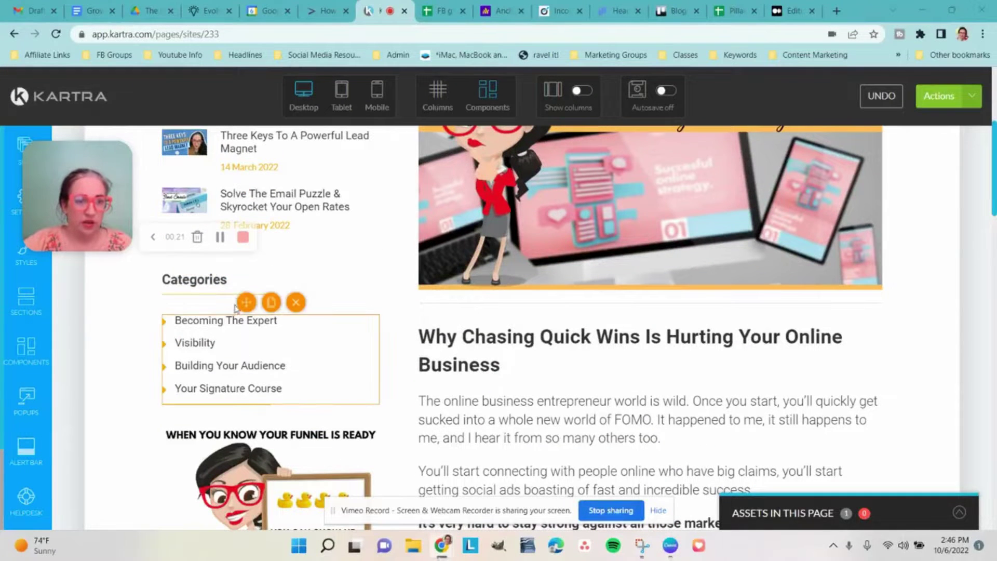
{"action": "scroll", "coordinate": [334, 250], "scroll_direction": "up", "scroll_amount": 4}
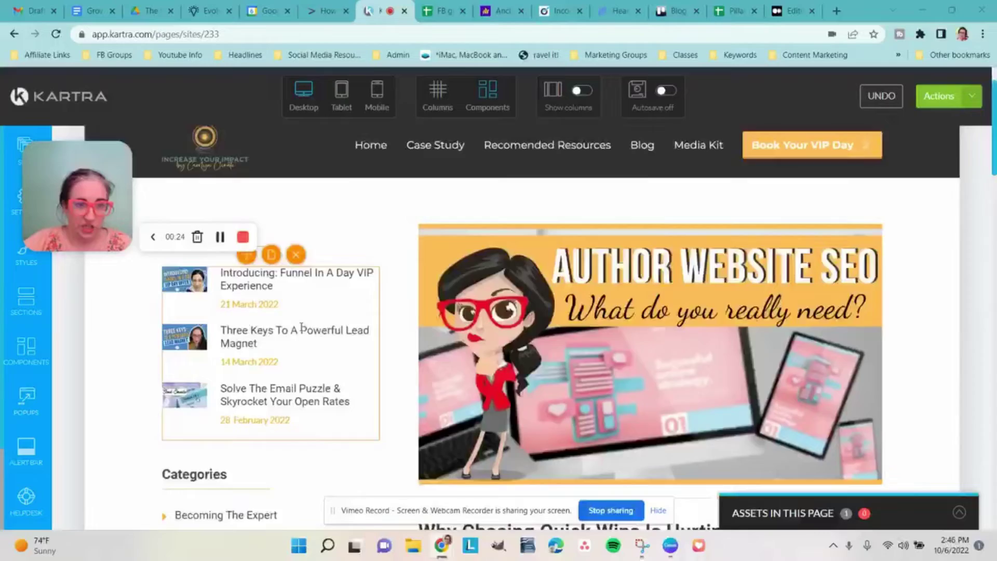
{"action": "scroll", "coordinate": [334, 250], "scroll_direction": "down", "scroll_amount": 6}
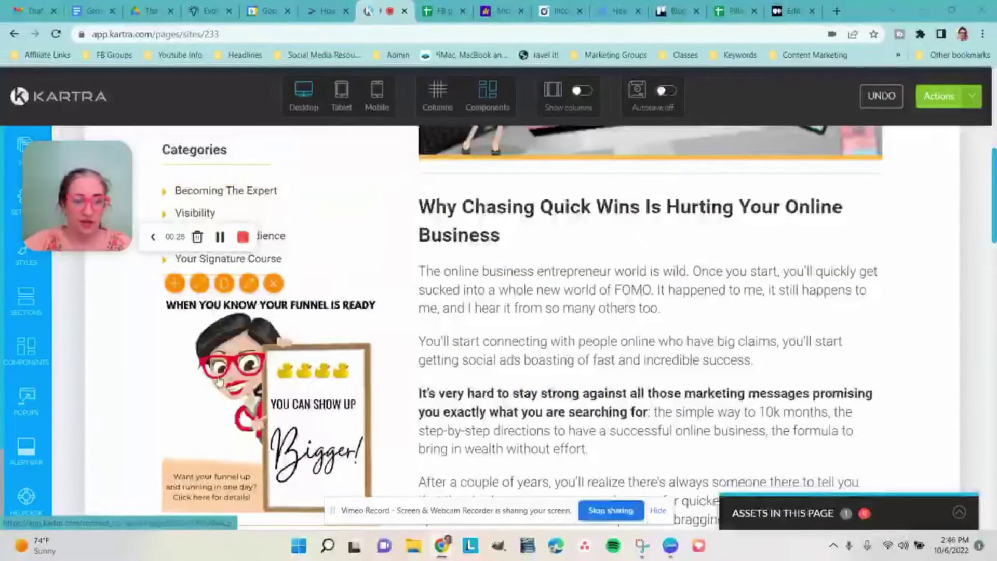
{"action": "scroll", "coordinate": [239, 274], "scroll_direction": "down", "scroll_amount": 3}
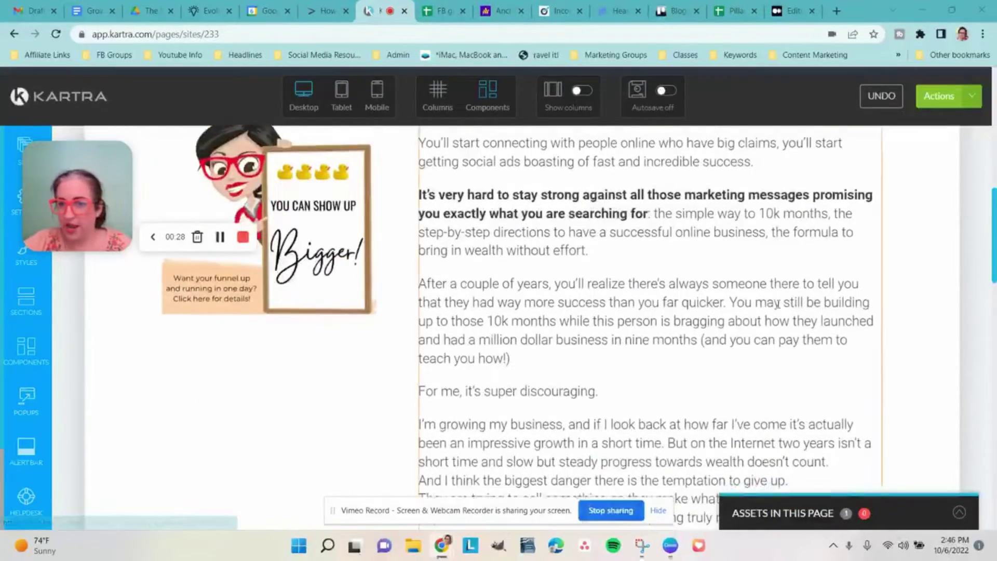
{"action": "scroll", "coordinate": [333, 277], "scroll_direction": "down", "scroll_amount": 5}
{"action": "scroll", "coordinate": [905, 361], "scroll_direction": "down", "scroll_amount": 5}
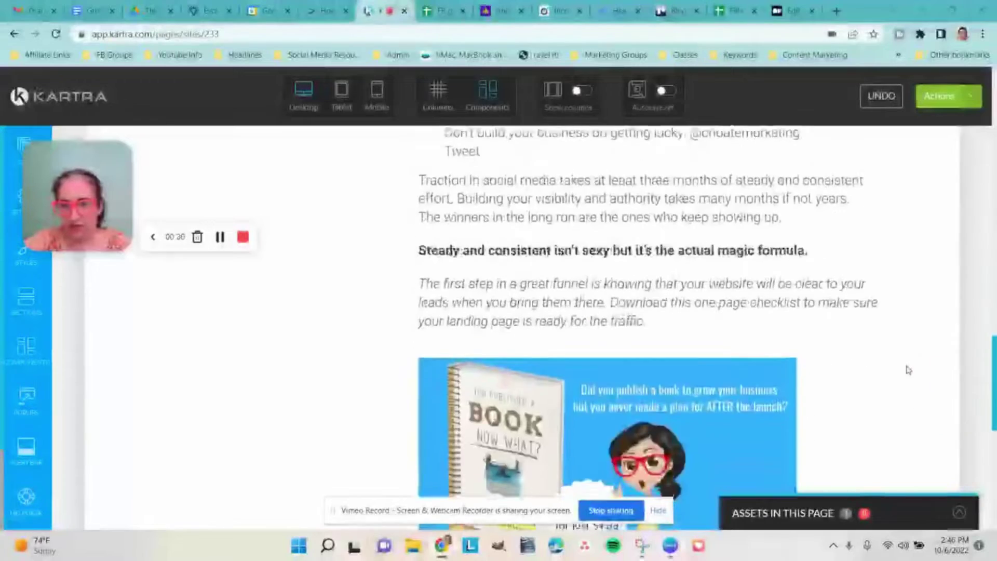
{"action": "scroll", "coordinate": [904, 361], "scroll_direction": "down", "scroll_amount": 5}
{"action": "scroll", "coordinate": [908, 370], "scroll_direction": "up", "scroll_amount": 5}
{"action": "scroll", "coordinate": [907, 370], "scroll_direction": "up", "scroll_amount": 3}
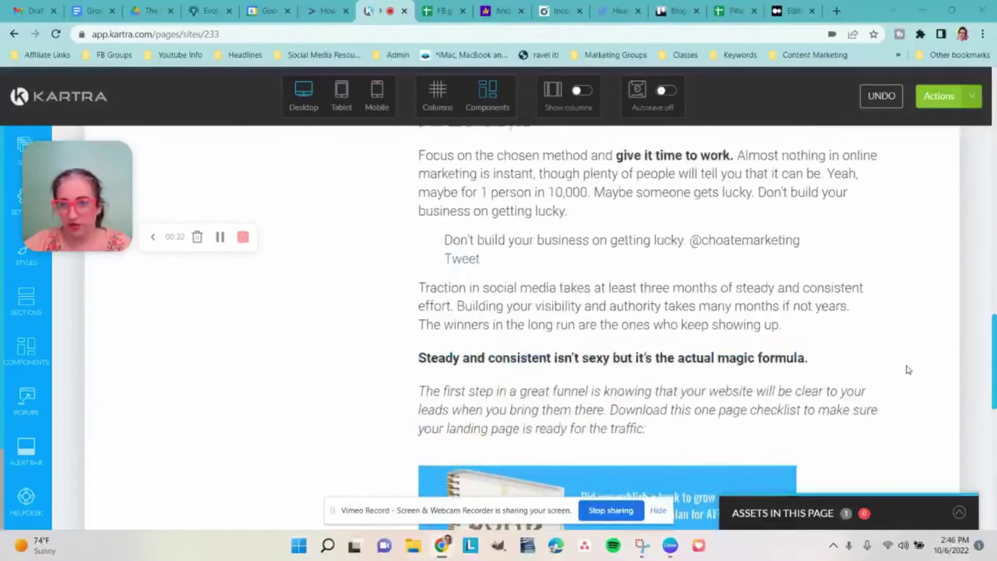
{"action": "scroll", "coordinate": [908, 369], "scroll_direction": "down", "scroll_amount": 4}
{"action": "scroll", "coordinate": [908, 370], "scroll_direction": "up", "scroll_amount": 6}
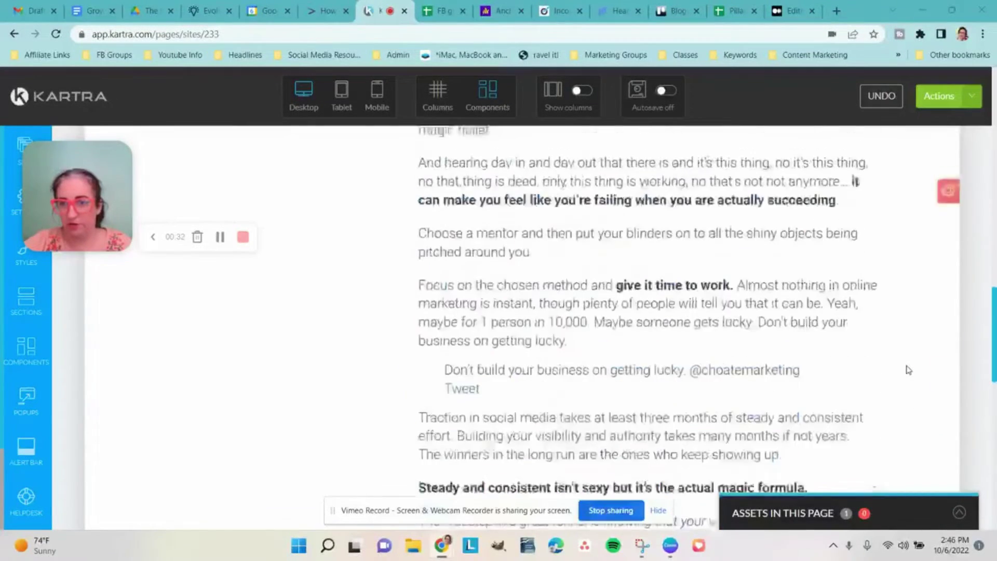
- Save the article content block, including its tweetable quote, to favourites and dismiss the confirmation
{"action": "left_click", "coordinate": [950, 193]}
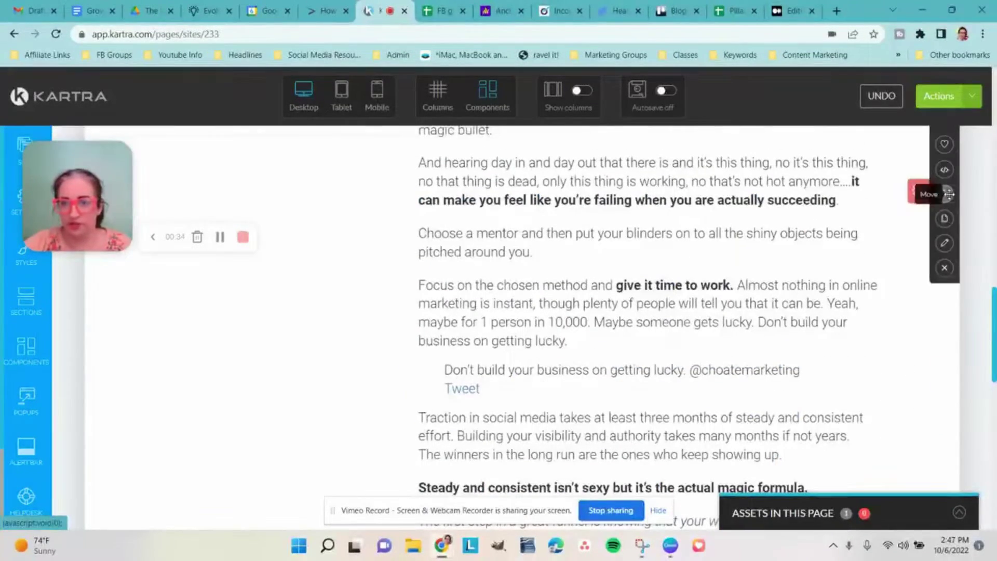
{"action": "left_click", "coordinate": [946, 143]}
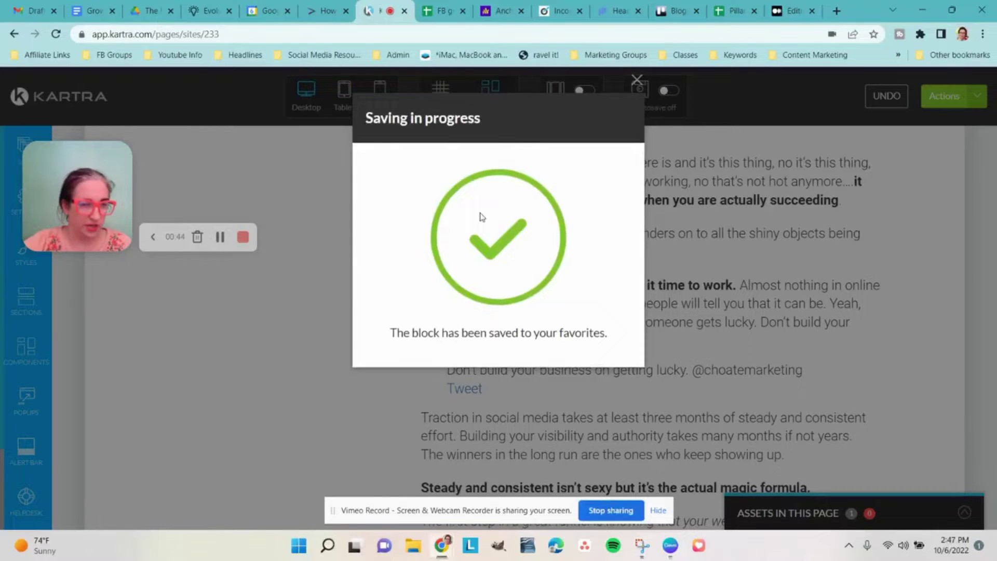
{"action": "left_click", "coordinate": [637, 81]}
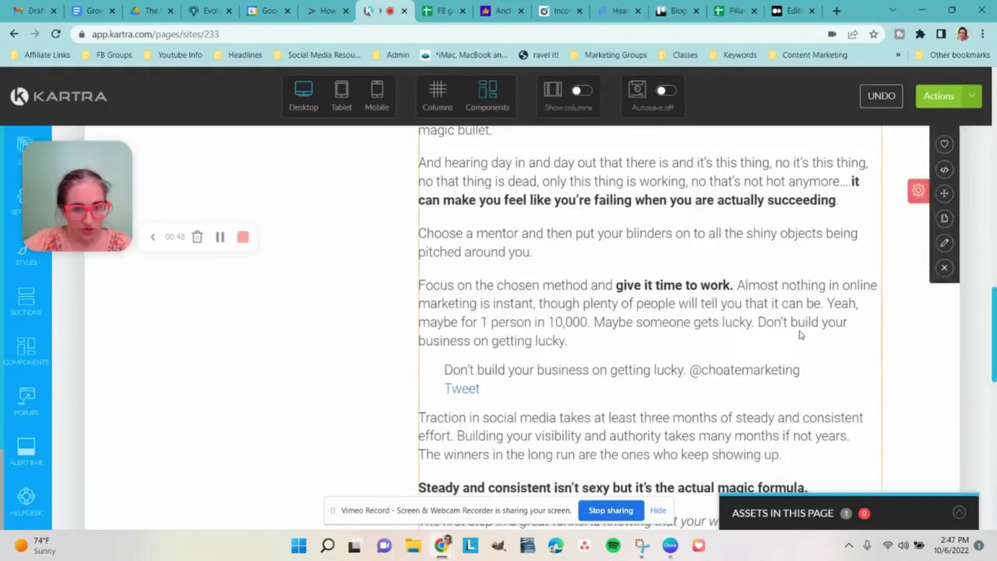
{"action": "scroll", "coordinate": [608, 277], "scroll_direction": "up", "scroll_amount": 4}
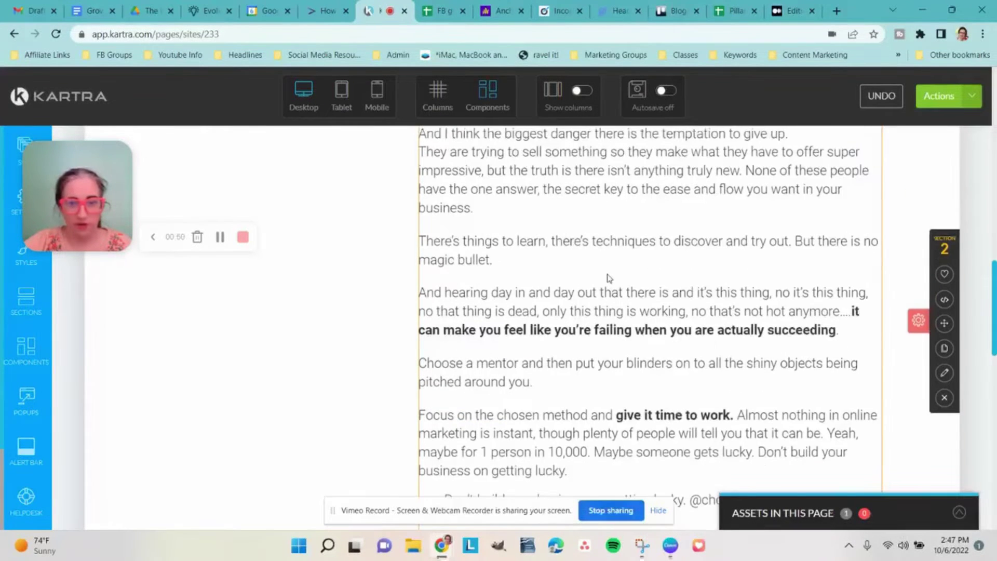
{"action": "scroll", "coordinate": [608, 277], "scroll_direction": "up", "scroll_amount": 4}
{"action": "scroll", "coordinate": [608, 278], "scroll_direction": "up", "scroll_amount": 4}
{"action": "scroll", "coordinate": [607, 277], "scroll_direction": "up", "scroll_amount": 4}
{"action": "scroll", "coordinate": [609, 278], "scroll_direction": "up", "scroll_amount": 3}
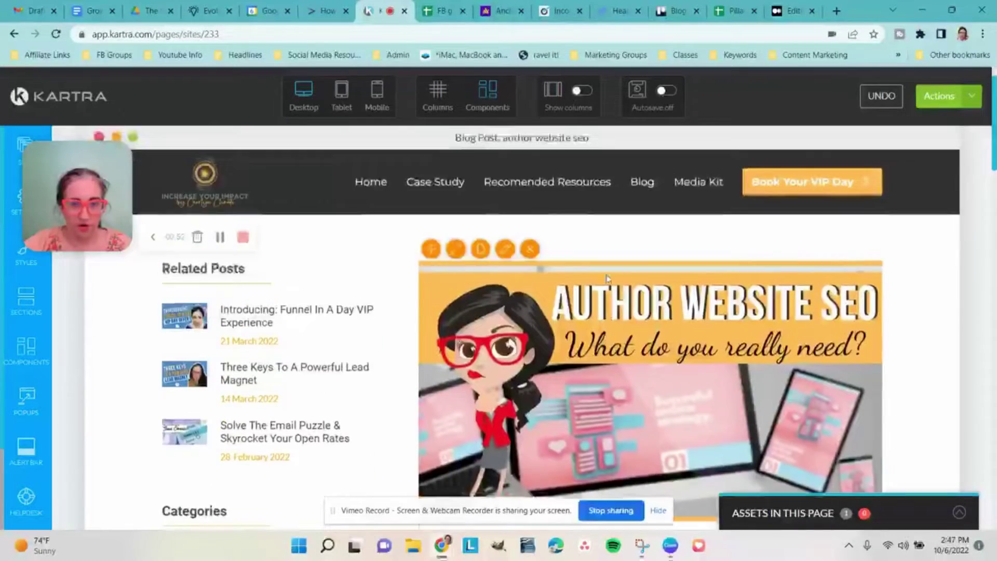
{"action": "scroll", "coordinate": [608, 278], "scroll_direction": "down", "scroll_amount": 2}
{"action": "scroll", "coordinate": [609, 277], "scroll_direction": "down", "scroll_amount": 2}
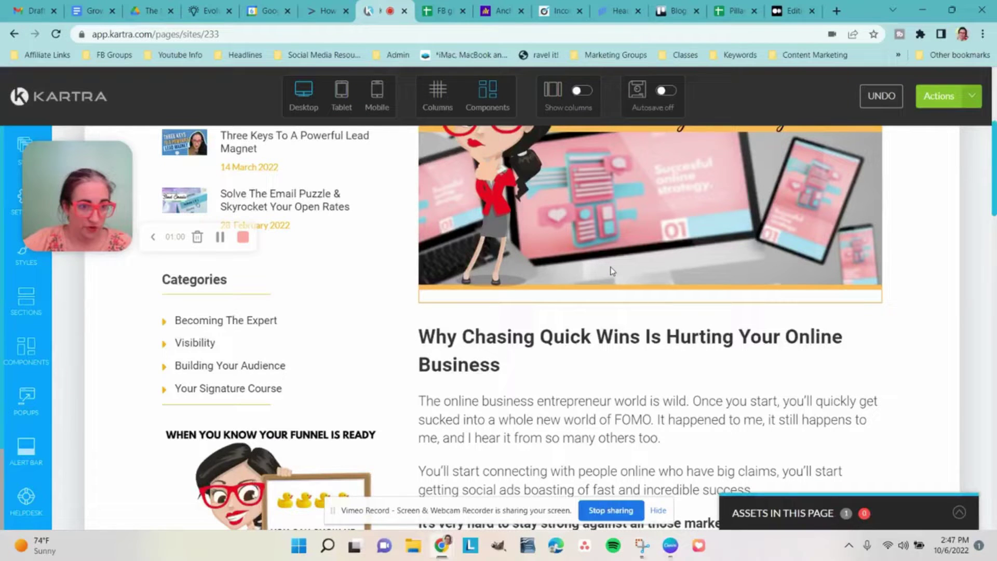
{"action": "mouse_move", "coordinate": [285, 439]}
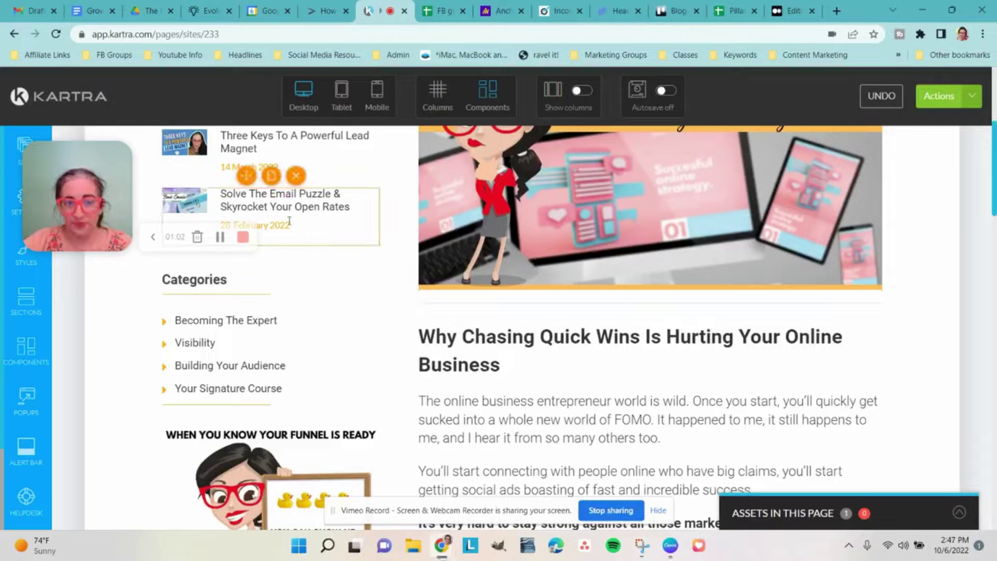
{"action": "mouse_move", "coordinate": [288, 211]}
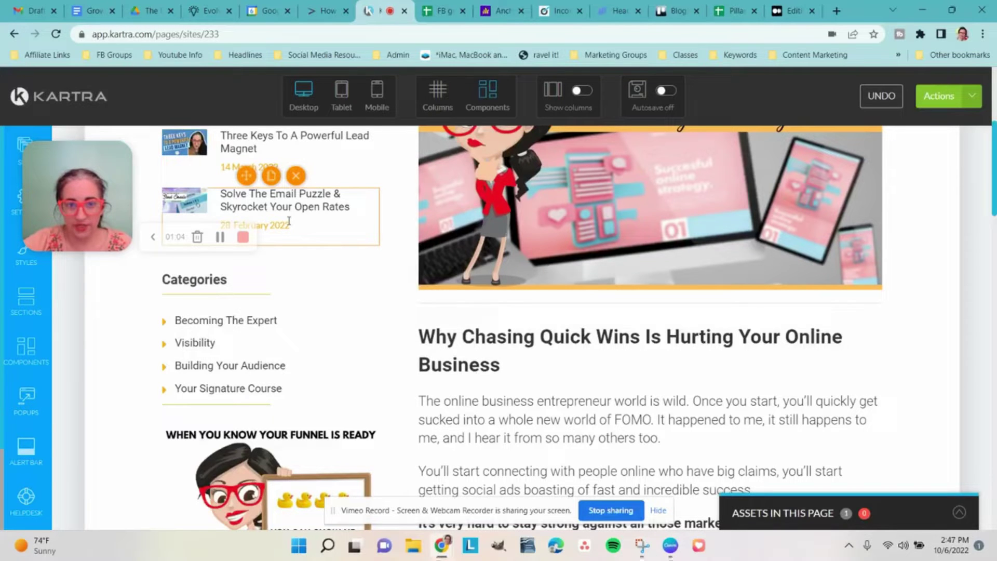
{"action": "scroll", "coordinate": [289, 221], "scroll_direction": "up", "scroll_amount": 1}
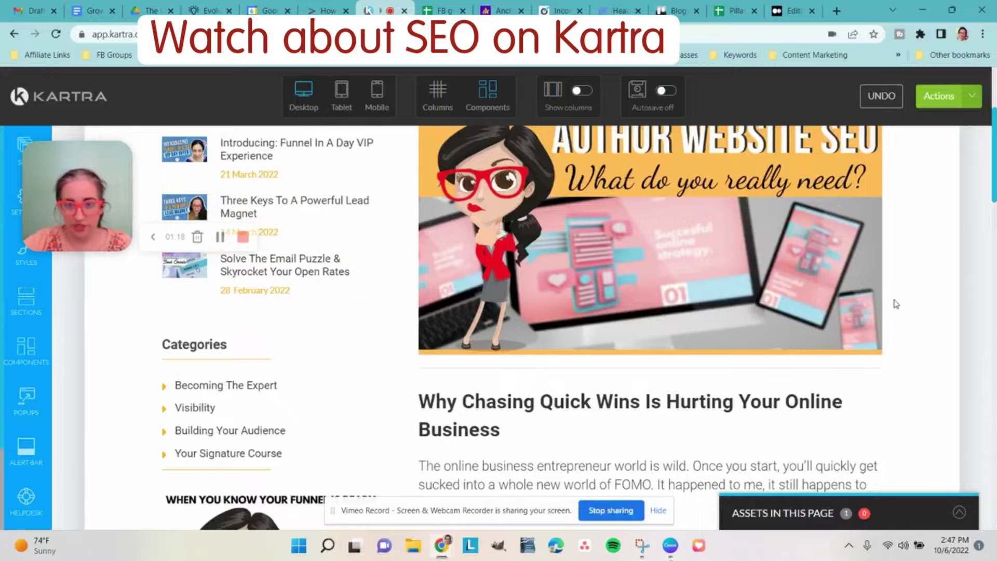
{"action": "scroll", "coordinate": [937, 302], "scroll_direction": "up", "scroll_amount": 3}
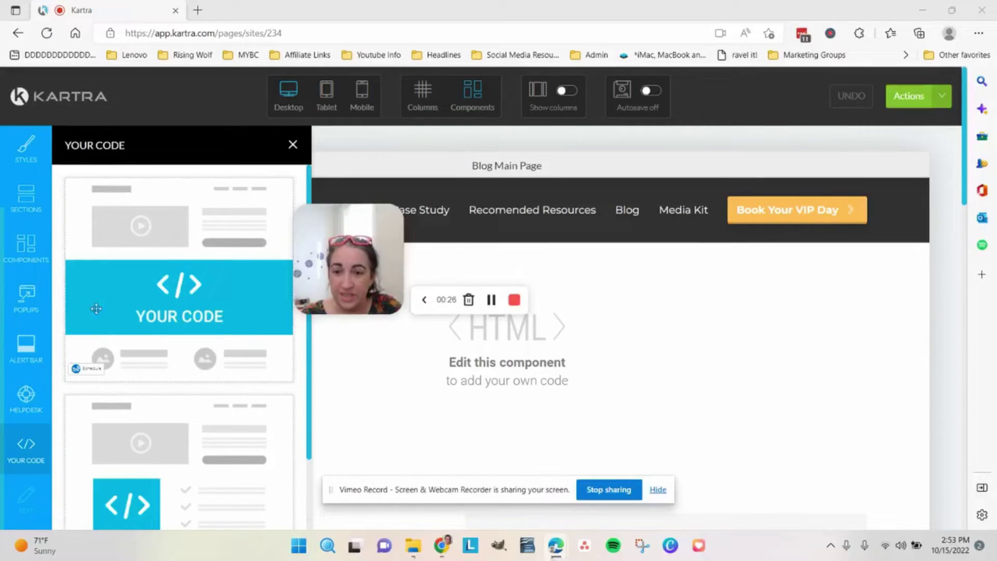
{"action": "scroll", "coordinate": [23, 344], "scroll_direction": "up", "scroll_amount": 3}
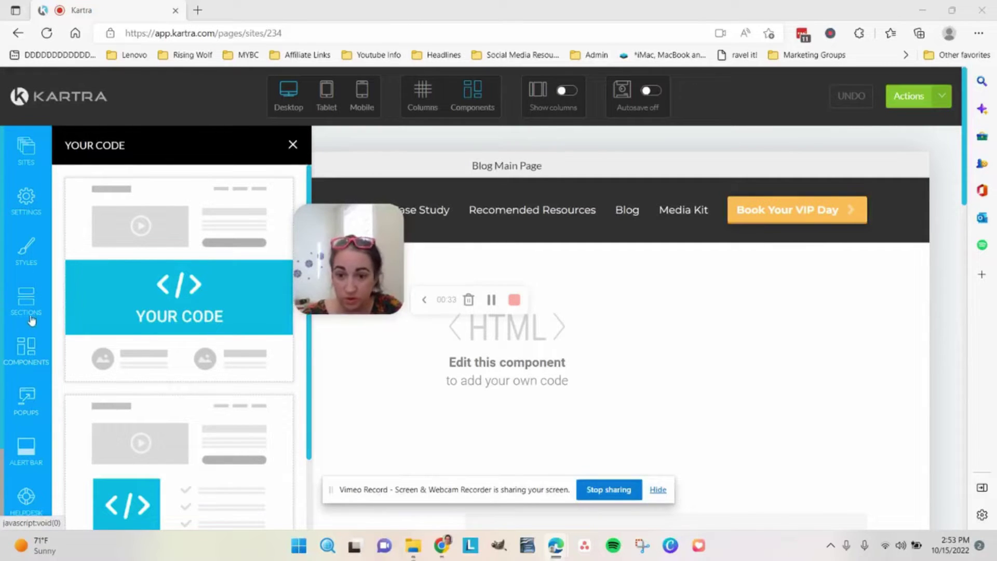
{"action": "scroll", "coordinate": [24, 347], "scroll_direction": "down", "scroll_amount": 3}
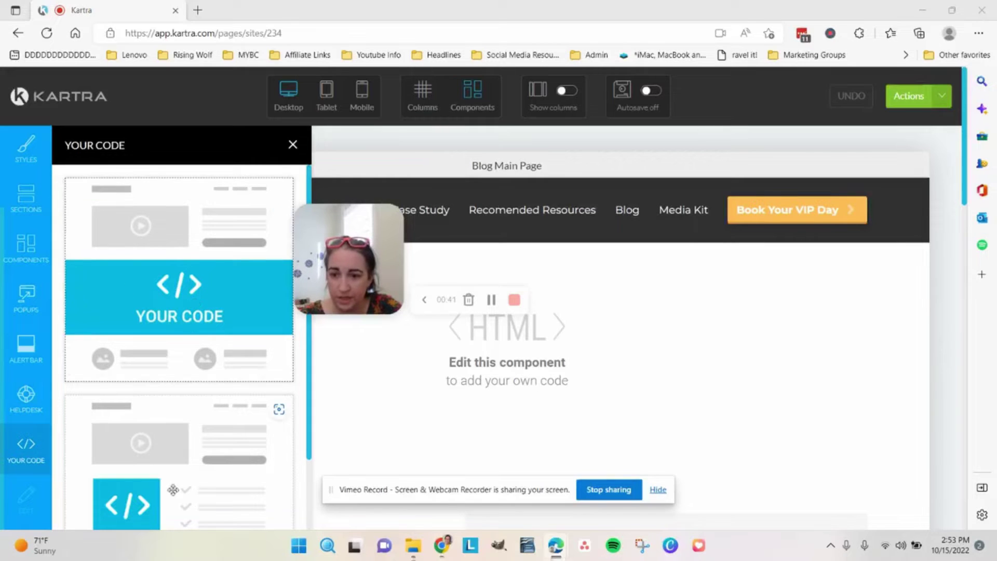
{"action": "scroll", "coordinate": [194, 304], "scroll_direction": "down", "scroll_amount": 2}
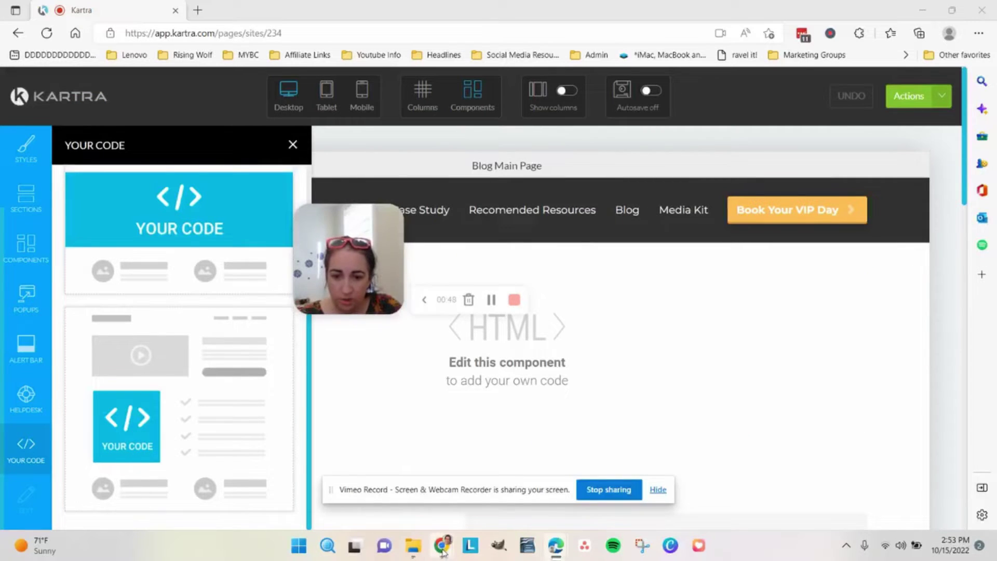
{"action": "mouse_move", "coordinate": [442, 546]}
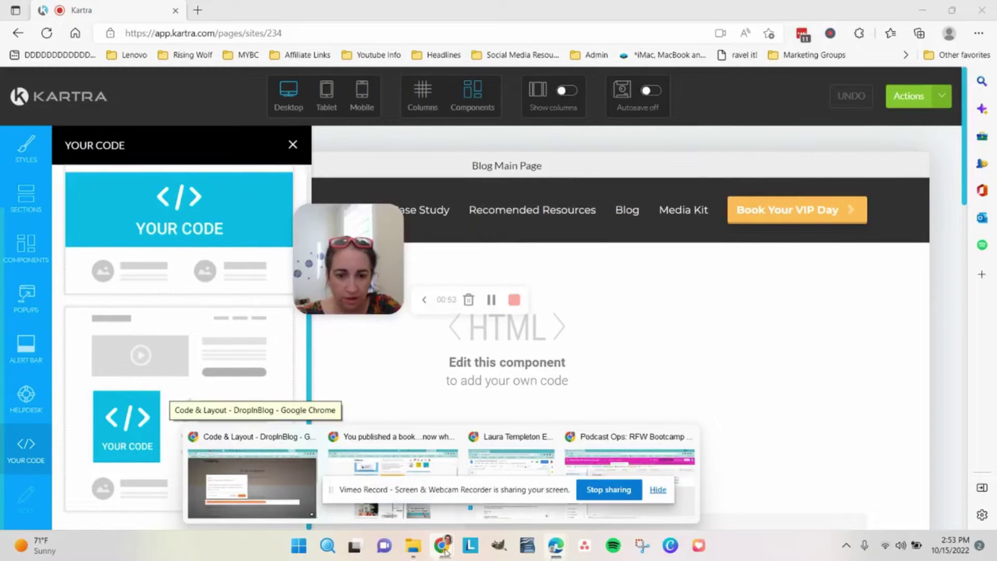
- Paste the DropInBlog script into the embed block's source code, save it, and reopen the editor
{"action": "left_click", "coordinate": [270, 442]}
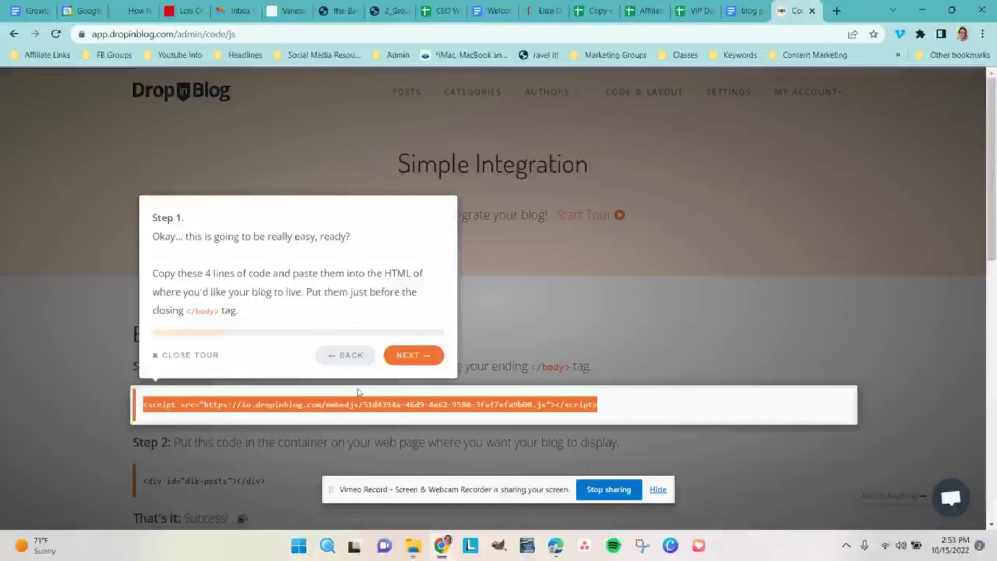
{"action": "key", "text": "alt+Tab"}
{"action": "left_click_drag", "start_coordinate": [351, 227], "coordinate": [604, 94]}
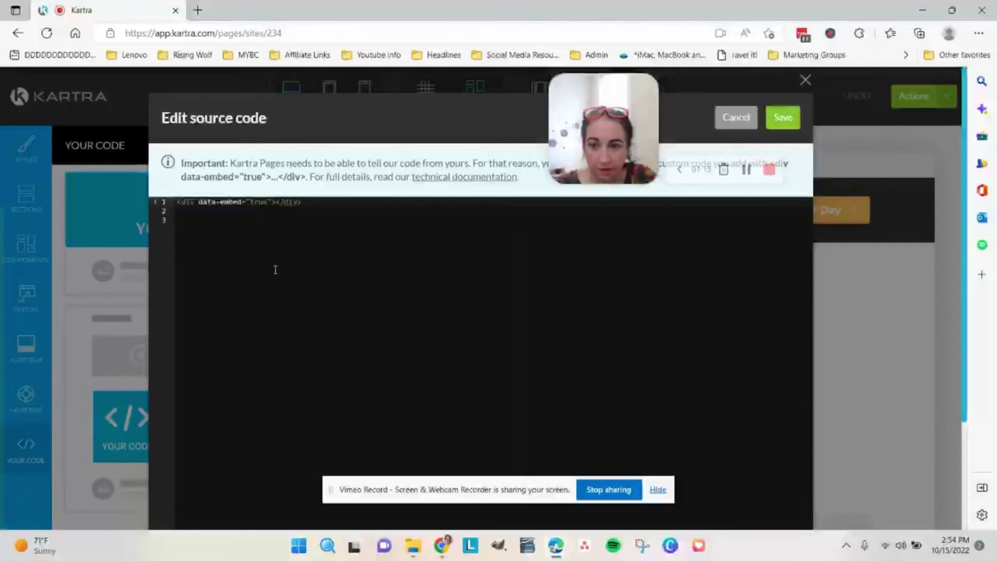
{"action": "left_click", "coordinate": [243, 234]}
{"action": "type", "text": "<script src=\"https://io.dropinblog.com/embedjs/51d4394a-46d9-4e62-9580-3faf7efa9b00.js\"></script>"}
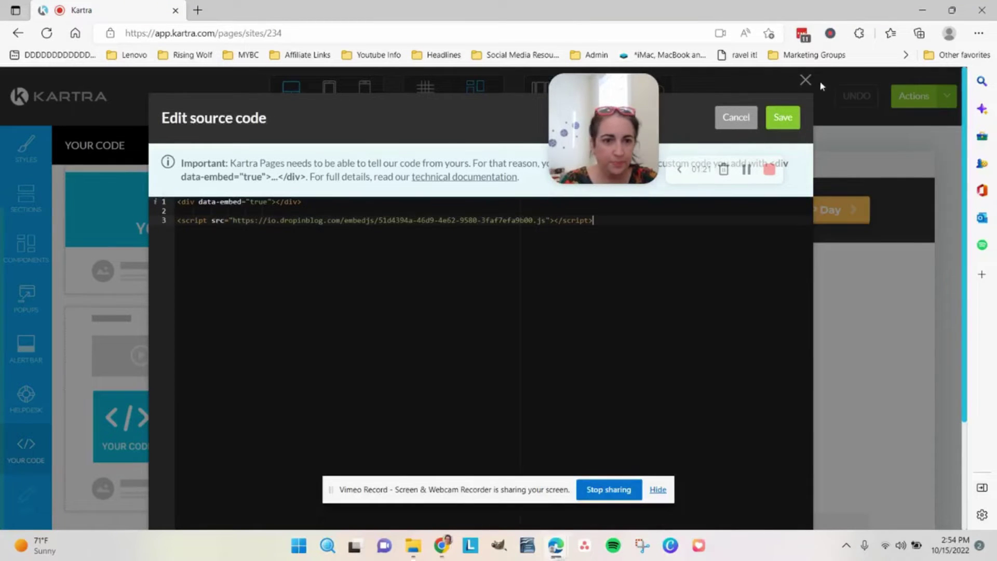
{"action": "left_click", "coordinate": [784, 119]}
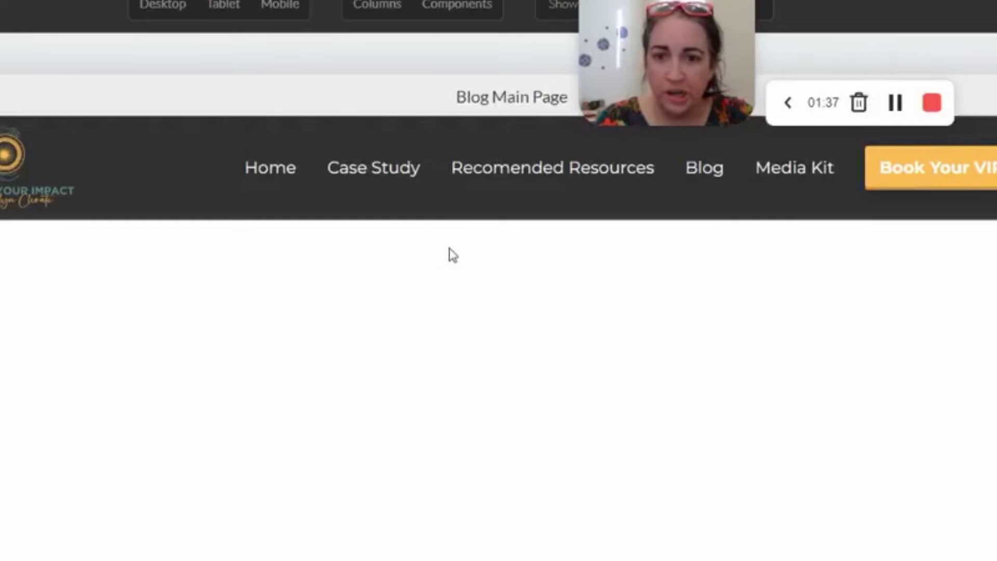
{"action": "left_click", "coordinate": [533, 243]}
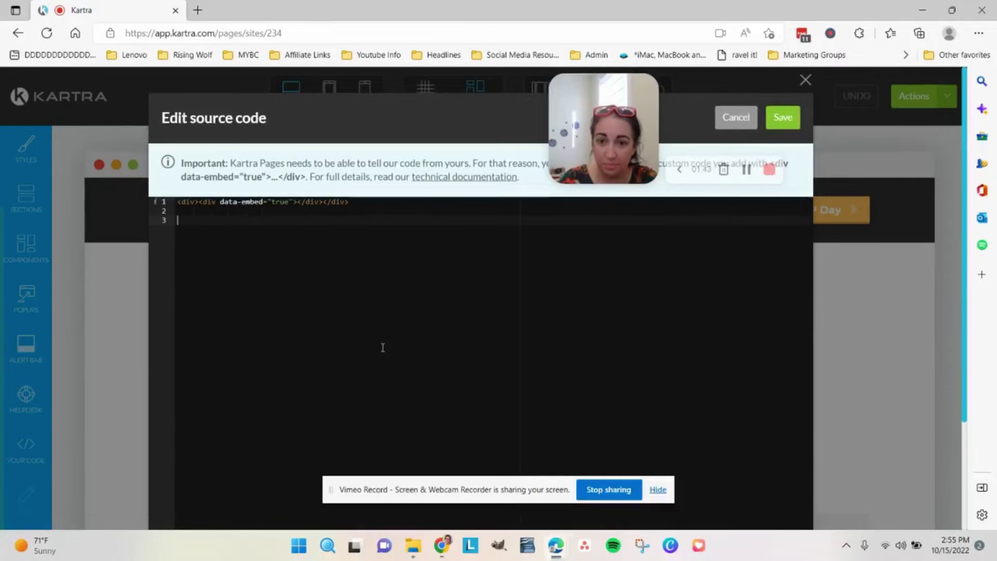
- Close the source editor without changes and show the page's Tracking Code settings
{"action": "left_click", "coordinate": [736, 118]}
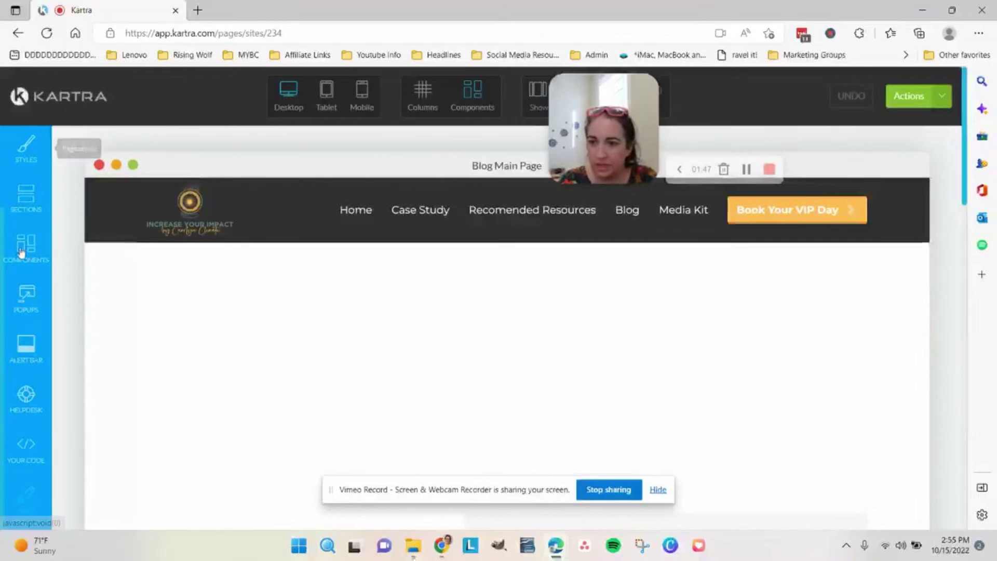
{"action": "scroll", "coordinate": [31, 189], "scroll_direction": "up", "scroll_amount": 3}
{"action": "left_click", "coordinate": [26, 197]}
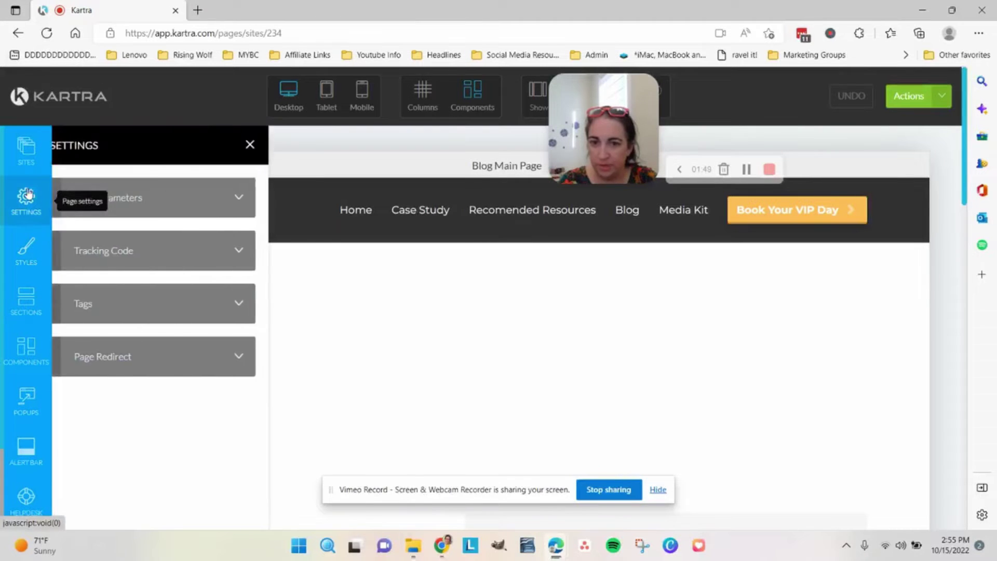
{"action": "left_click", "coordinate": [181, 250]}
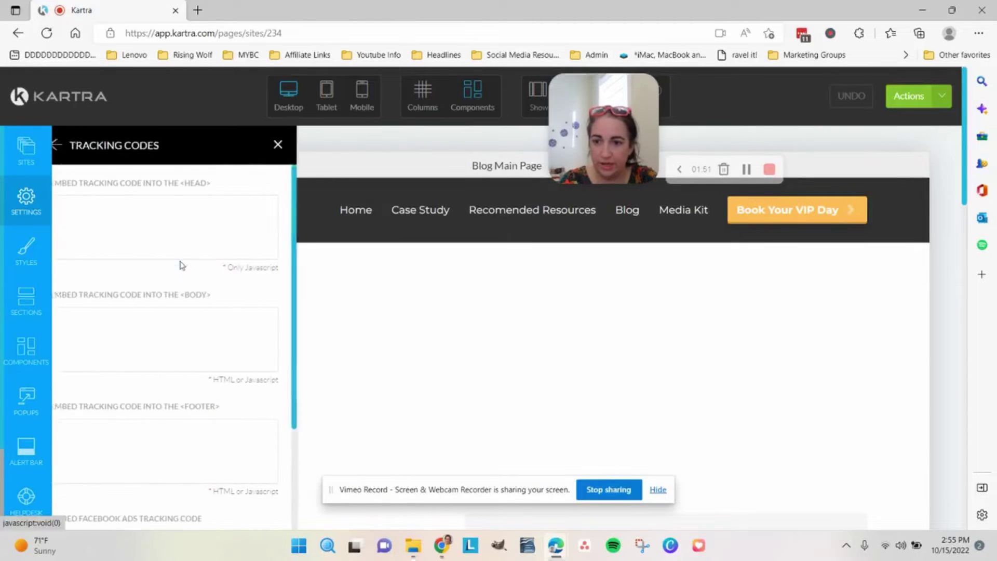
{"action": "left_click", "coordinate": [206, 325]}
{"action": "left_click", "coordinate": [185, 219]}
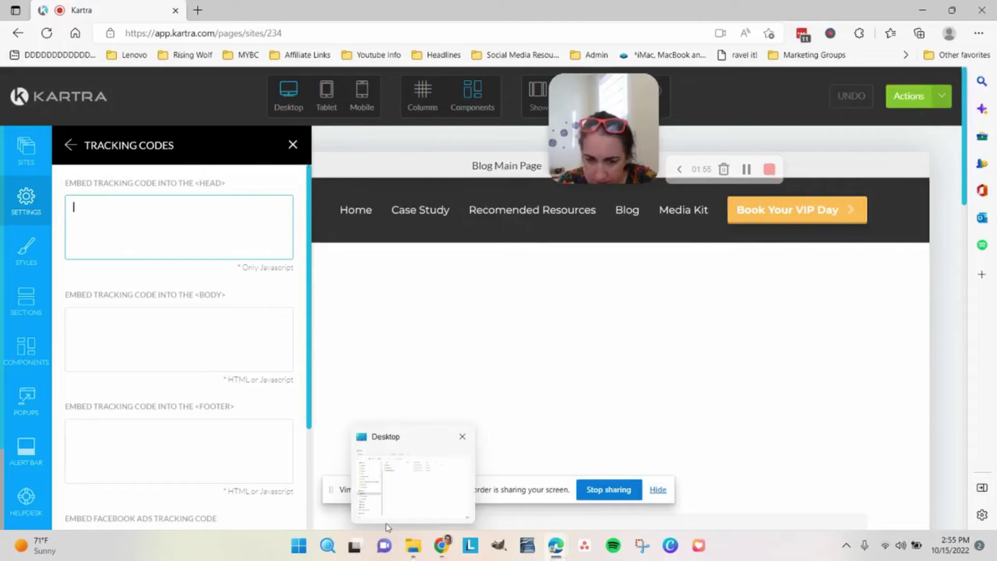
- Copy DropInBlog's Step 1 blog script into the BODY tracking code field and apply it
{"action": "left_click", "coordinate": [252, 488]}
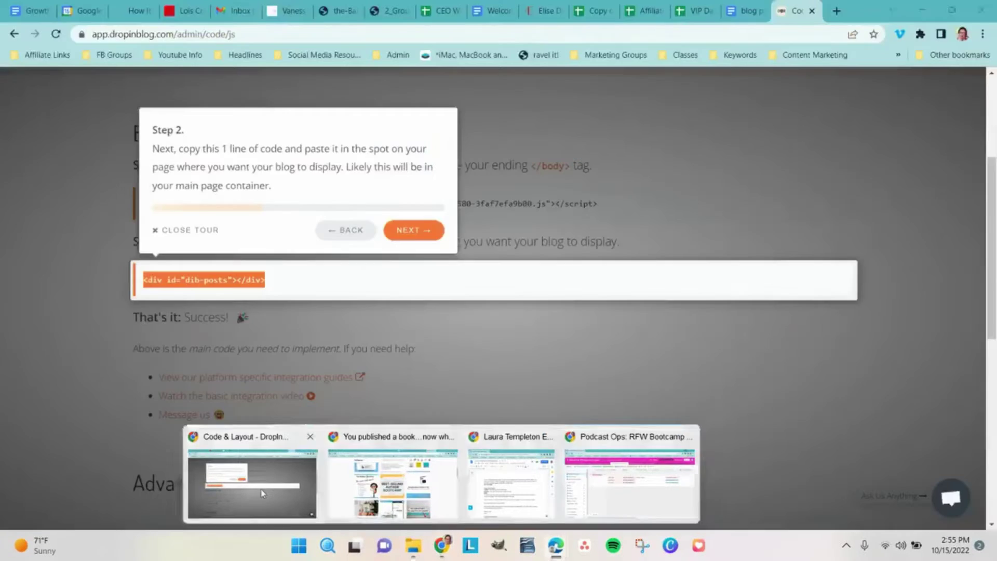
{"action": "left_click", "coordinate": [351, 230]}
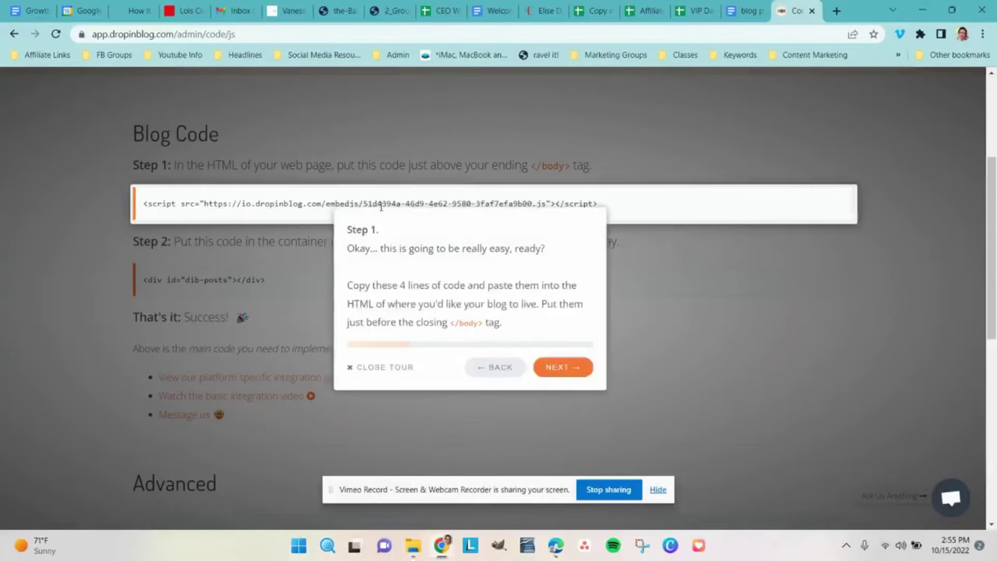
{"action": "left_click", "coordinate": [297, 203]}
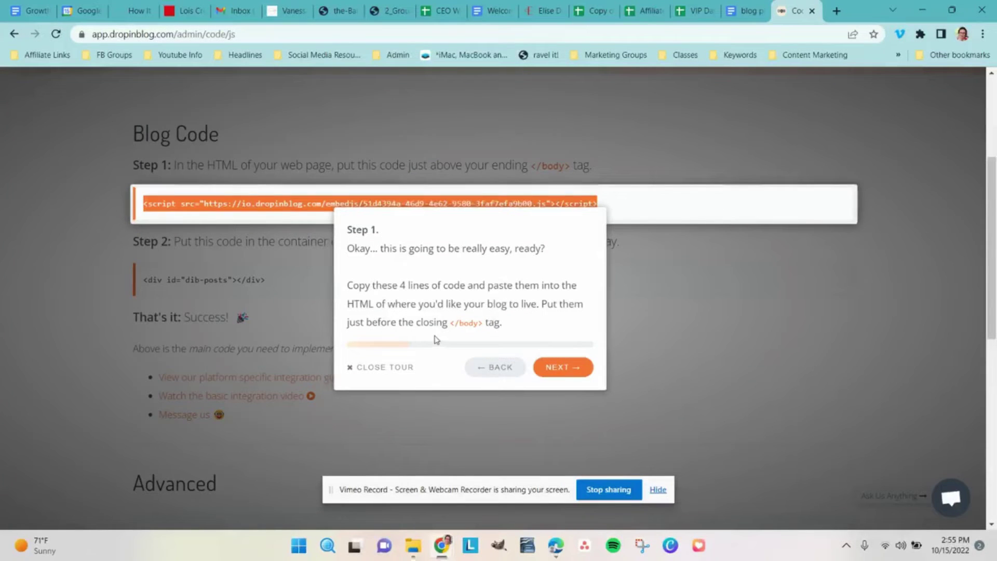
{"action": "scroll", "coordinate": [459, 333], "scroll_direction": "down", "scroll_amount": 1}
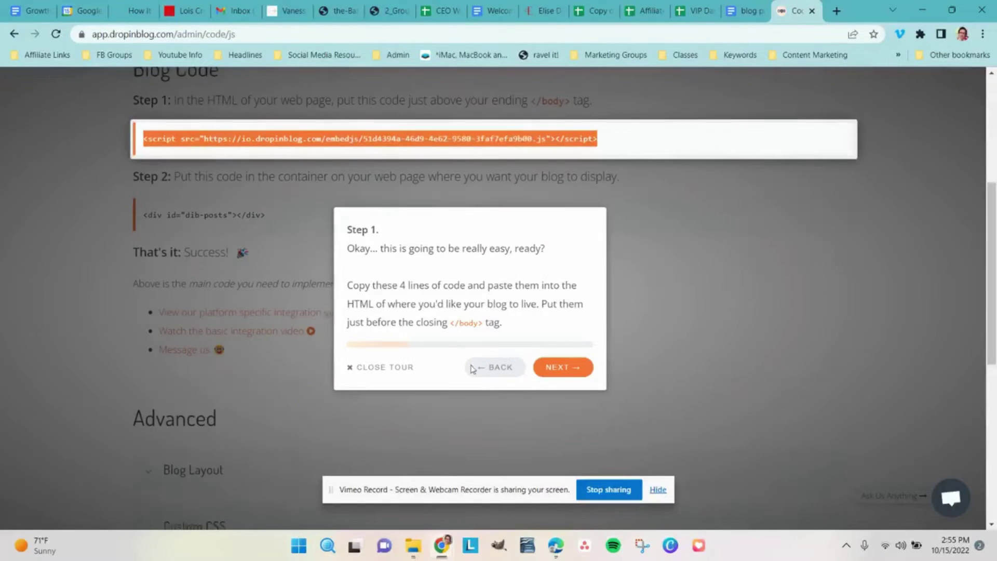
{"action": "key", "text": "alt+Tab"}
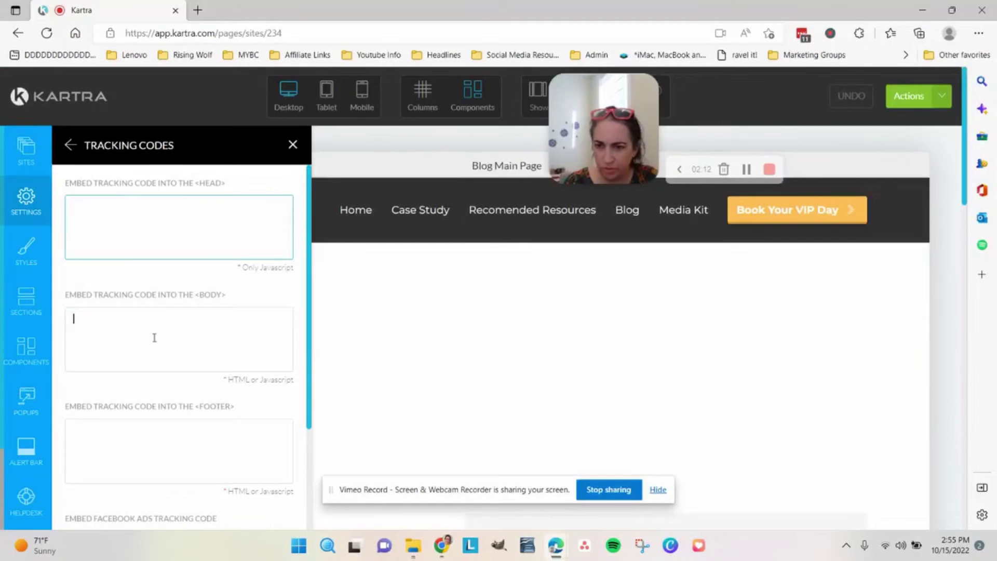
{"action": "left_click", "coordinate": [180, 335]}
{"action": "type", "text": "<script src=\"https://io.dropinblog.com/embedjs/51d4394a-46d9-4e62-9580-3faf7efa9b00.js\"></script>"}
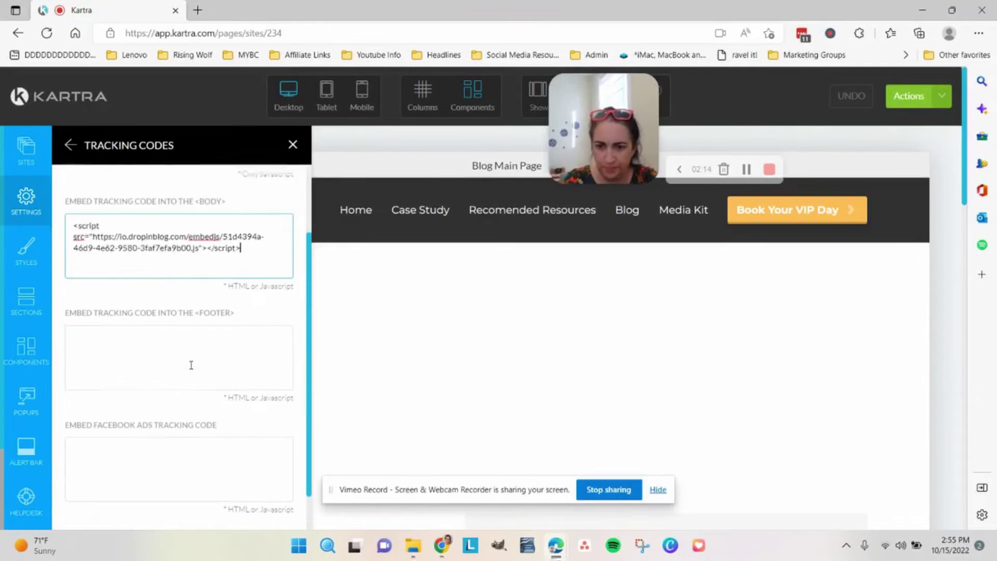
{"action": "scroll", "coordinate": [237, 438], "scroll_direction": "down", "scroll_amount": 3}
{"action": "left_click", "coordinate": [227, 503]}
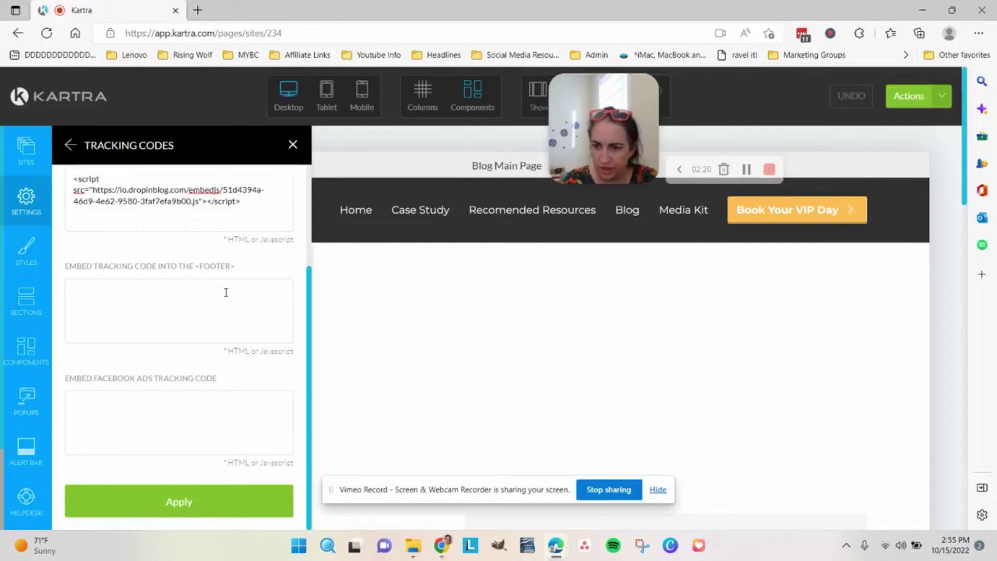
- Close Tracking Codes, open the embed block's source code, and select DropInBlog's container div line
{"action": "left_click", "coordinate": [293, 146]}
{"action": "mouse_move", "coordinate": [537, 274]}
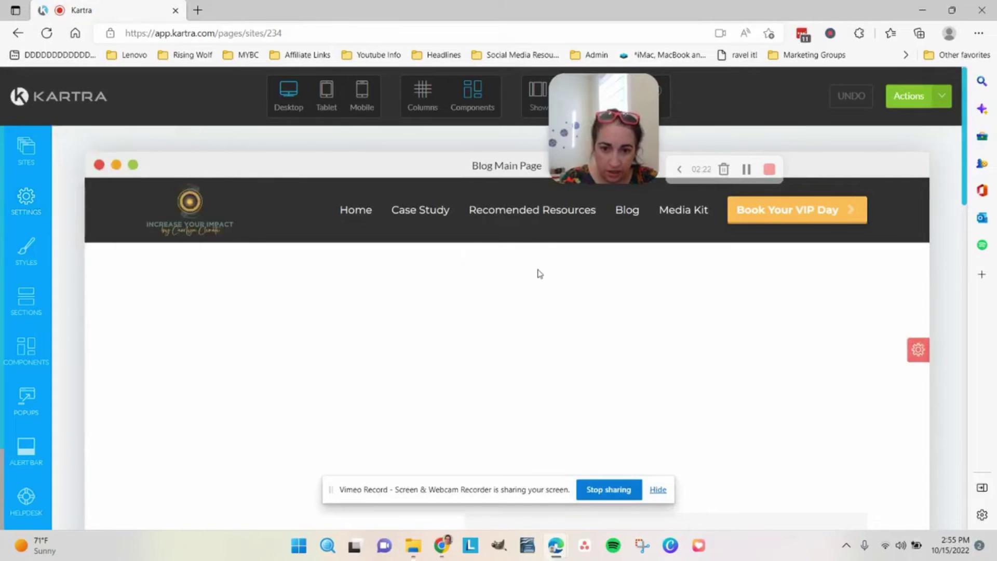
{"action": "left_click", "coordinate": [521, 257]}
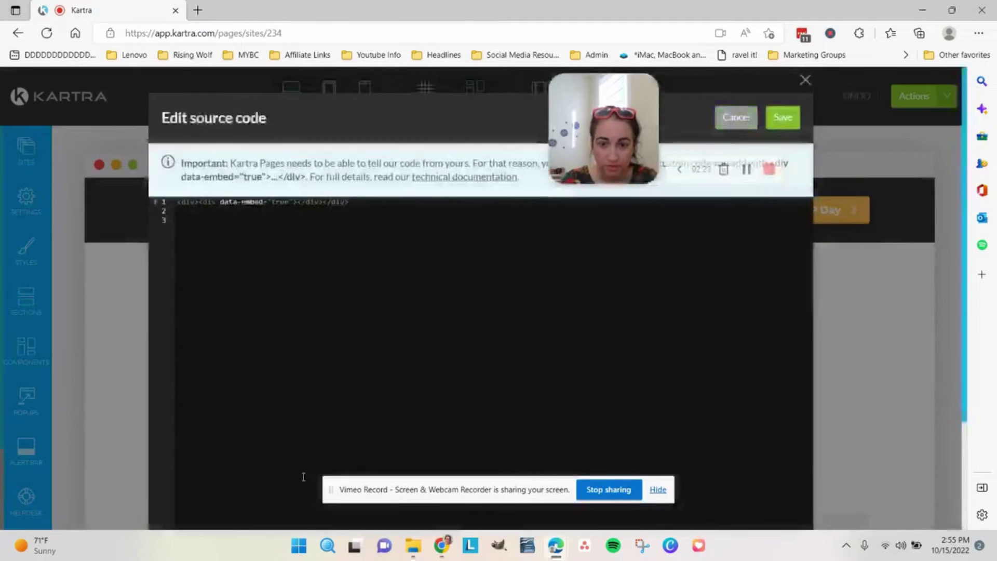
{"action": "mouse_move", "coordinate": [441, 545]}
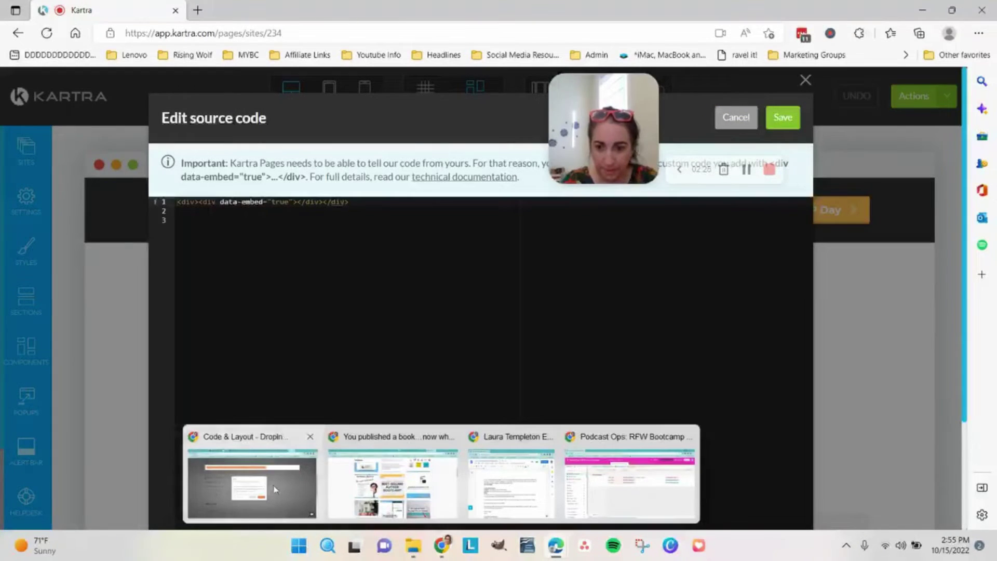
{"action": "left_click", "coordinate": [251, 475]}
{"action": "left_click", "coordinate": [575, 372]}
{"action": "left_click", "coordinate": [303, 221]}
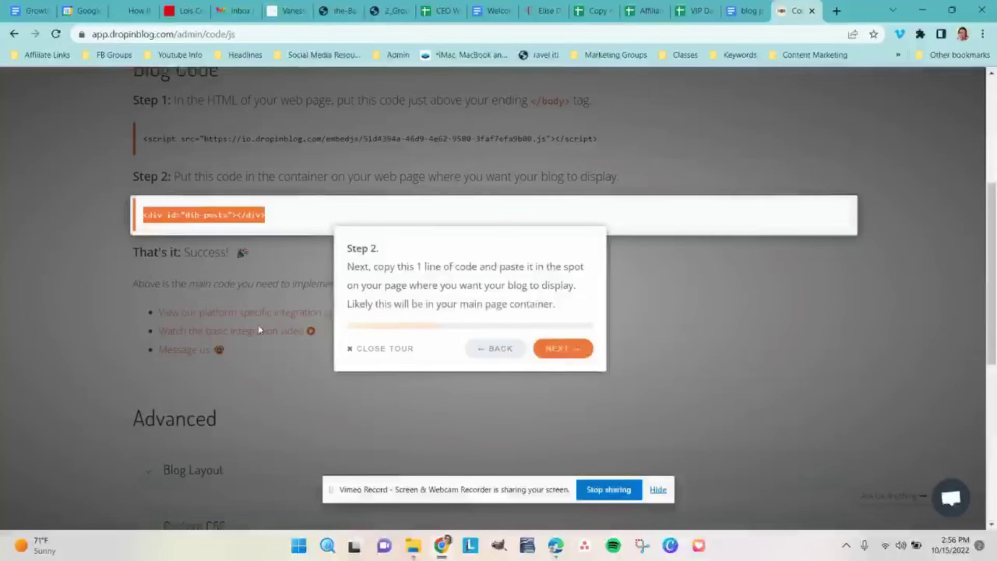
- Place the container div in the embed source code, close the editor, and advance the tour to Success
{"action": "left_click", "coordinate": [586, 548]}
{"action": "left_click", "coordinate": [483, 491]}
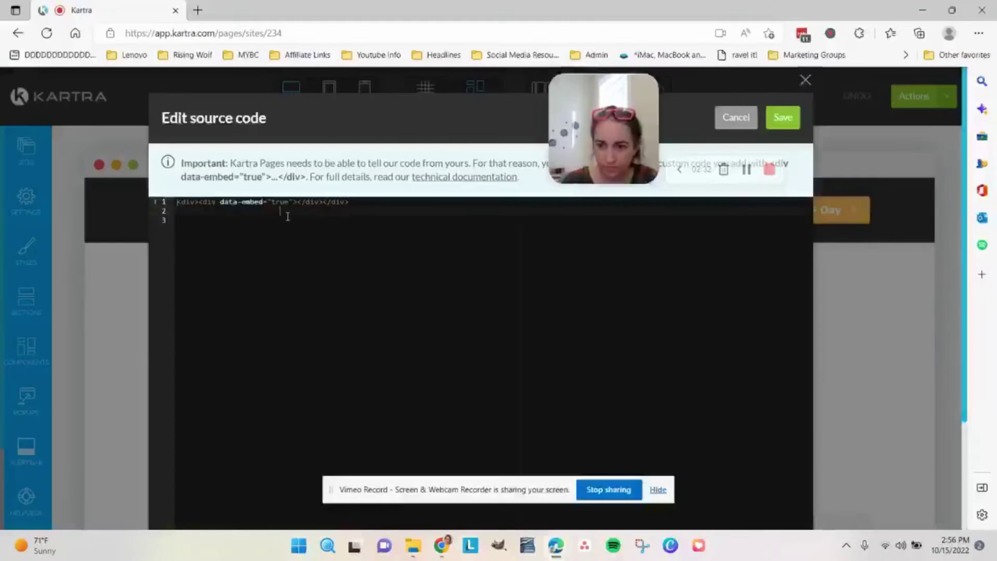
{"action": "left_click", "coordinate": [783, 117]}
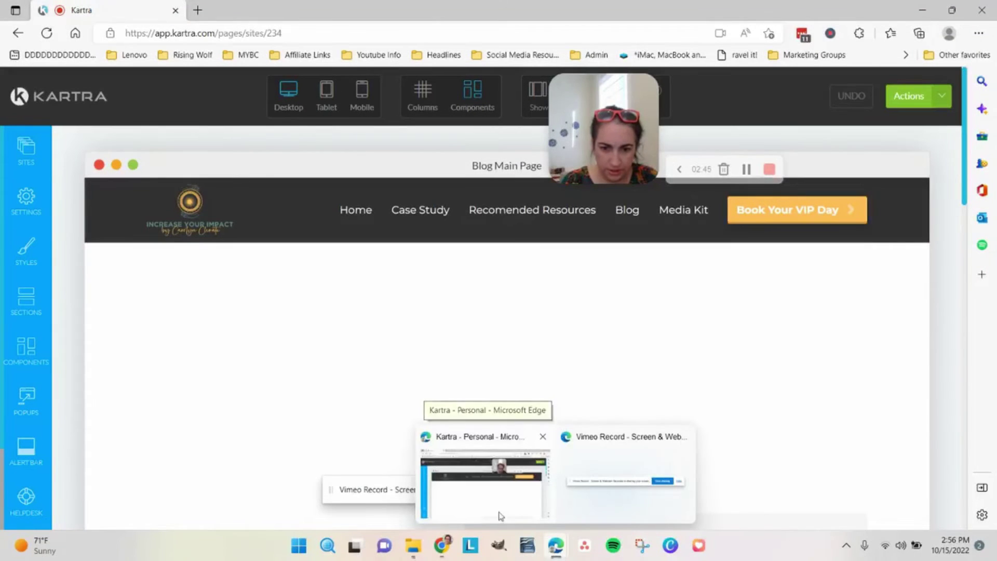
{"action": "mouse_move", "coordinate": [441, 545]}
{"action": "left_click", "coordinate": [293, 503]}
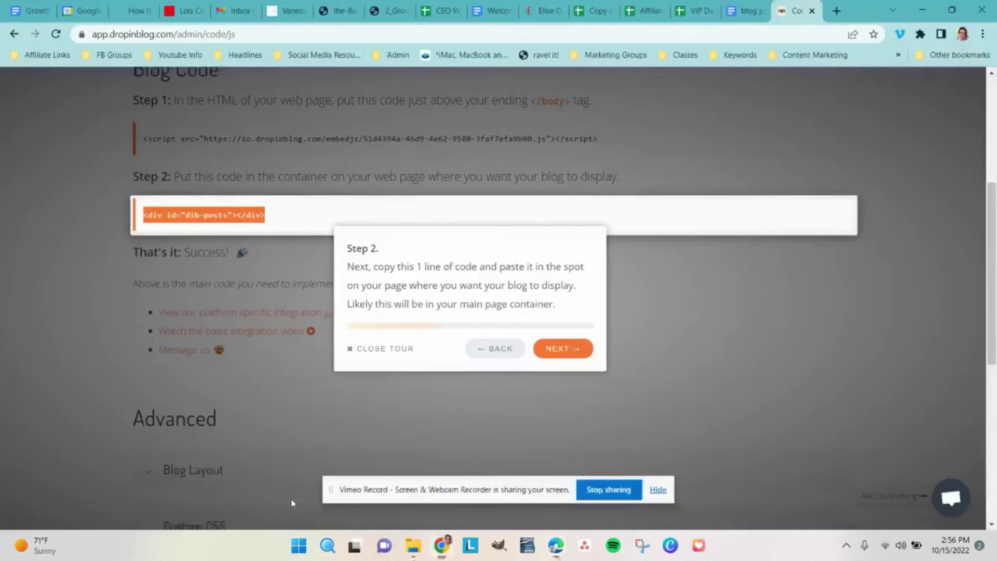
{"action": "left_click", "coordinate": [563, 349]}
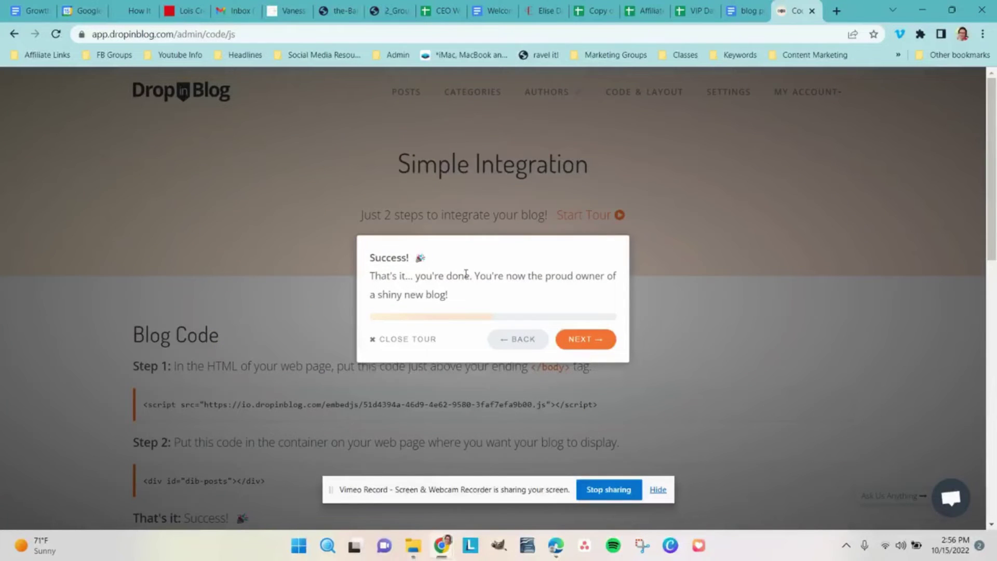
- Close the DropInBlog integration tour
{"action": "left_click", "coordinate": [586, 340]}
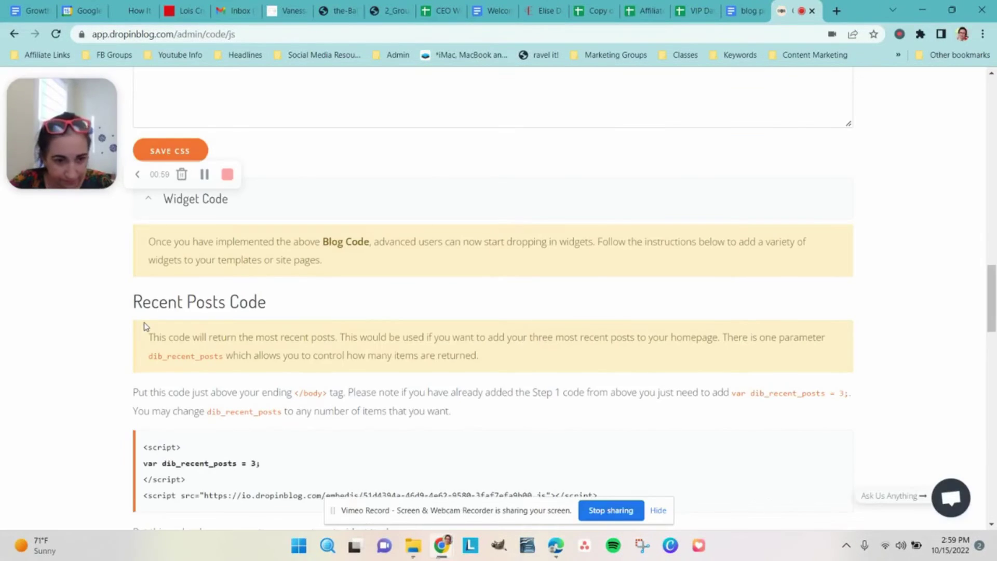
{"action": "scroll", "coordinate": [100, 313], "scroll_direction": "down", "scroll_amount": 3}
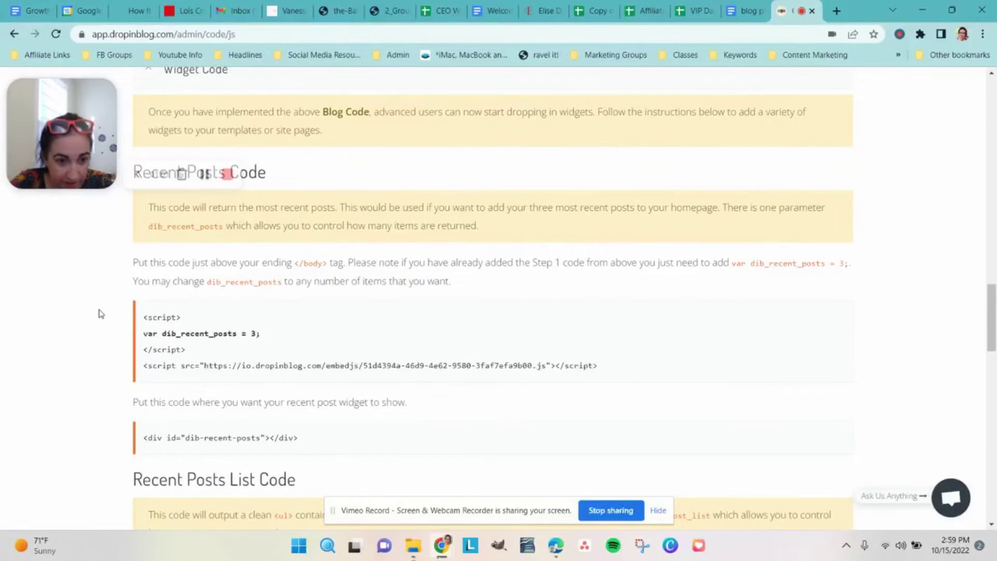
{"action": "scroll", "coordinate": [100, 313], "scroll_direction": "up", "scroll_amount": 5}
{"action": "scroll", "coordinate": [572, 370], "scroll_direction": "up", "scroll_amount": 8}
{"action": "scroll", "coordinate": [572, 371], "scroll_direction": "up", "scroll_amount": 2}
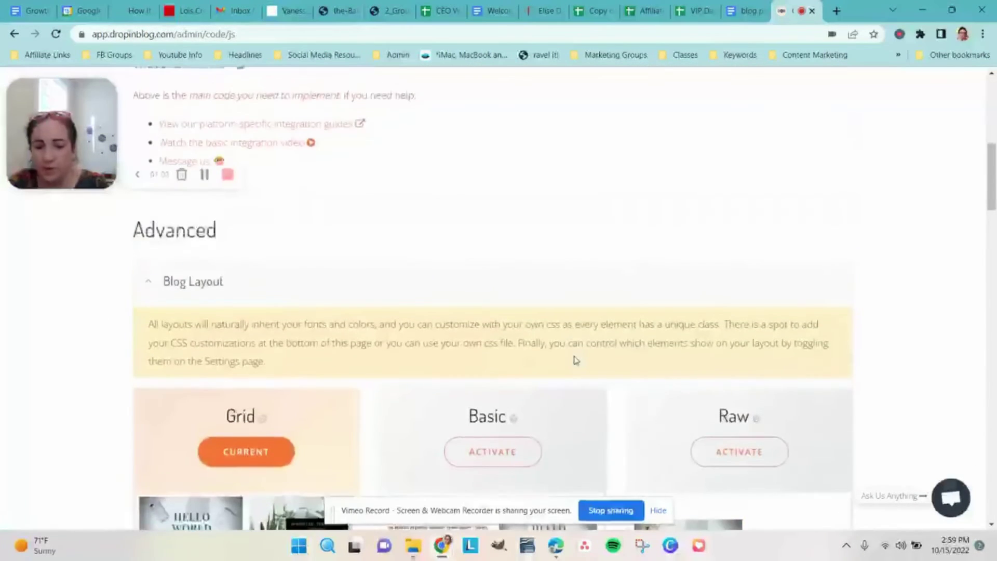
{"action": "scroll", "coordinate": [468, 312], "scroll_direction": "down", "scroll_amount": 3}
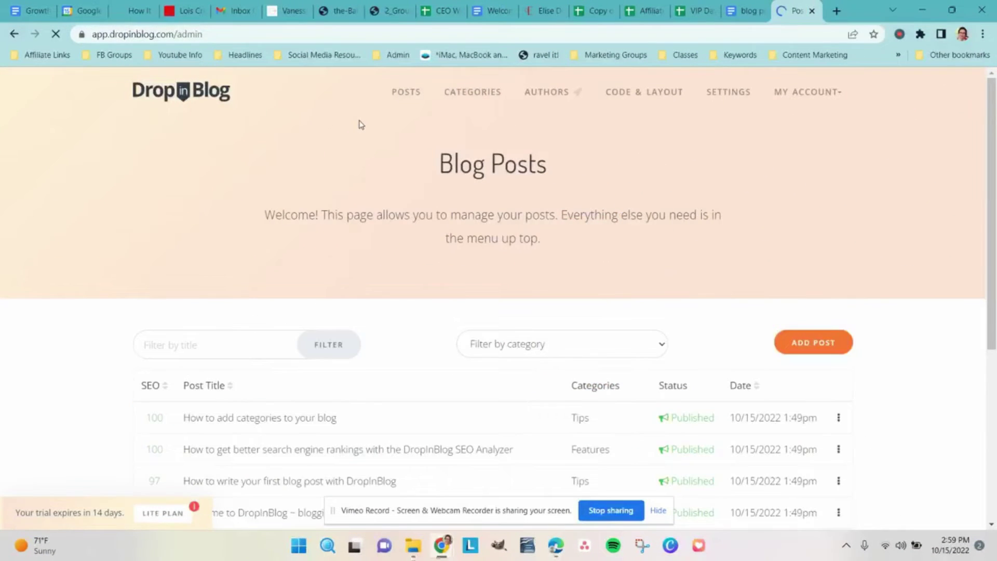
{"action": "scroll", "coordinate": [361, 125], "scroll_direction": "down", "scroll_amount": 3}
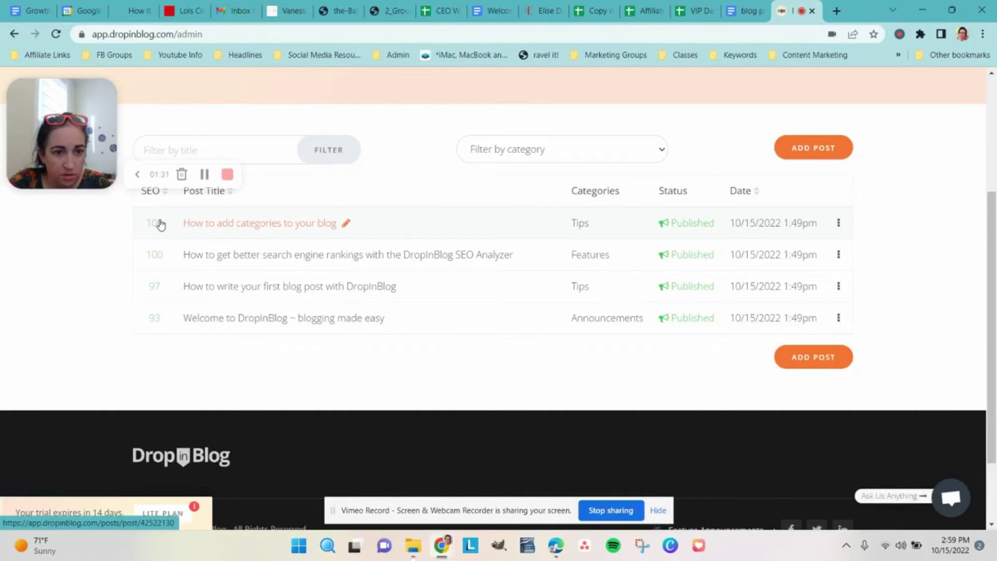
{"action": "left_click", "coordinate": [317, 290]}
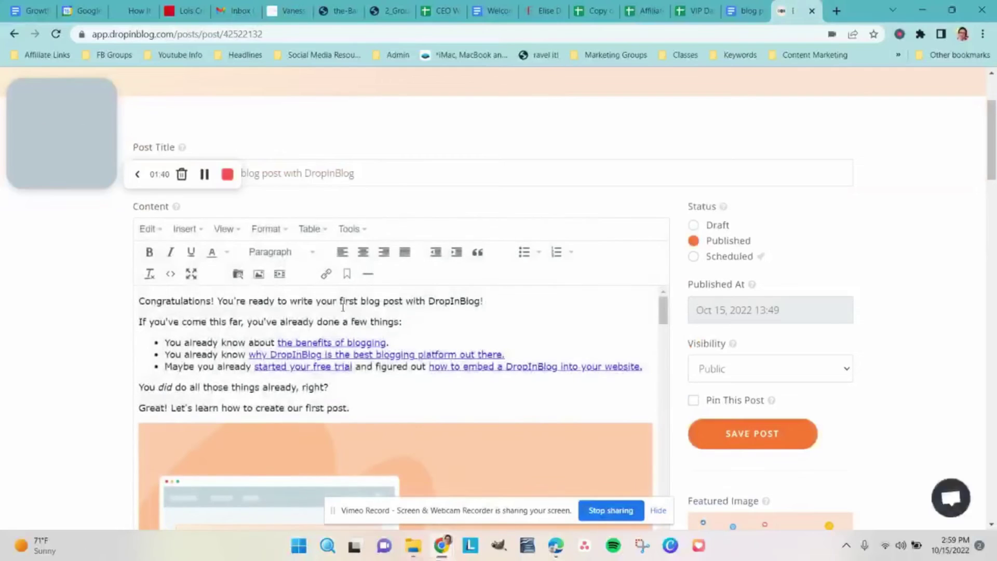
{"action": "scroll", "coordinate": [499, 367], "scroll_direction": "down", "scroll_amount": 5}
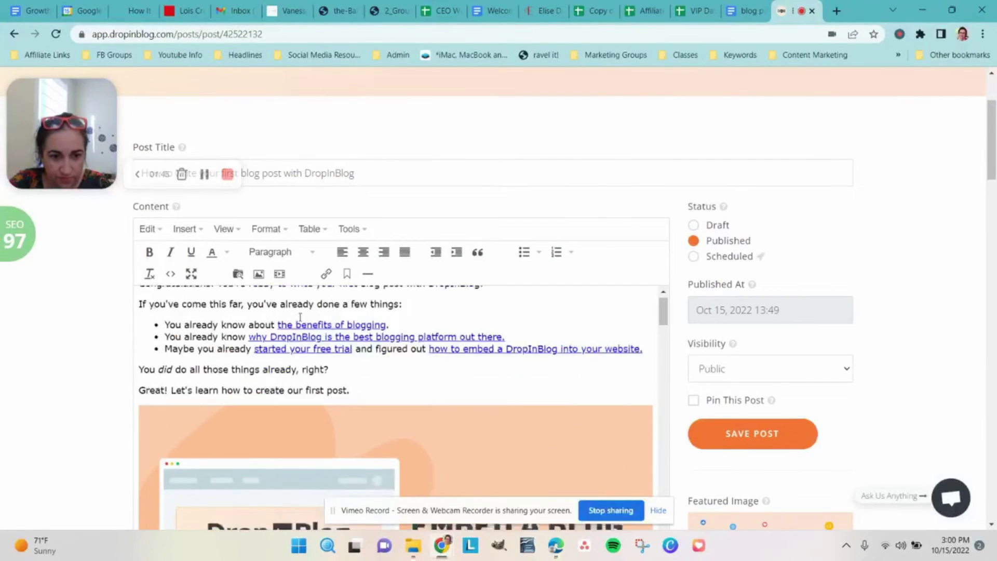
{"action": "scroll", "coordinate": [390, 366], "scroll_direction": "down", "scroll_amount": 8}
{"action": "scroll", "coordinate": [374, 370], "scroll_direction": "down", "scroll_amount": 8}
{"action": "scroll", "coordinate": [361, 375], "scroll_direction": "down", "scroll_amount": 8}
{"action": "scroll", "coordinate": [360, 375], "scroll_direction": "down", "scroll_amount": 6}
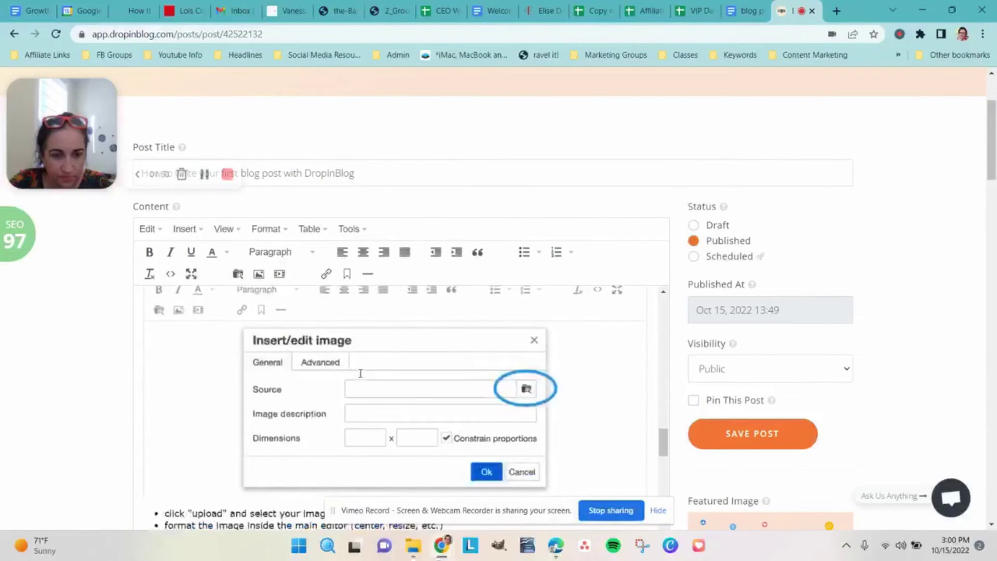
{"action": "scroll", "coordinate": [360, 374], "scroll_direction": "down", "scroll_amount": 8}
{"action": "scroll", "coordinate": [360, 374], "scroll_direction": "down", "scroll_amount": 8}
{"action": "scroll", "coordinate": [361, 374], "scroll_direction": "down", "scroll_amount": 8}
{"action": "scroll", "coordinate": [785, 392], "scroll_direction": "down", "scroll_amount": 5}
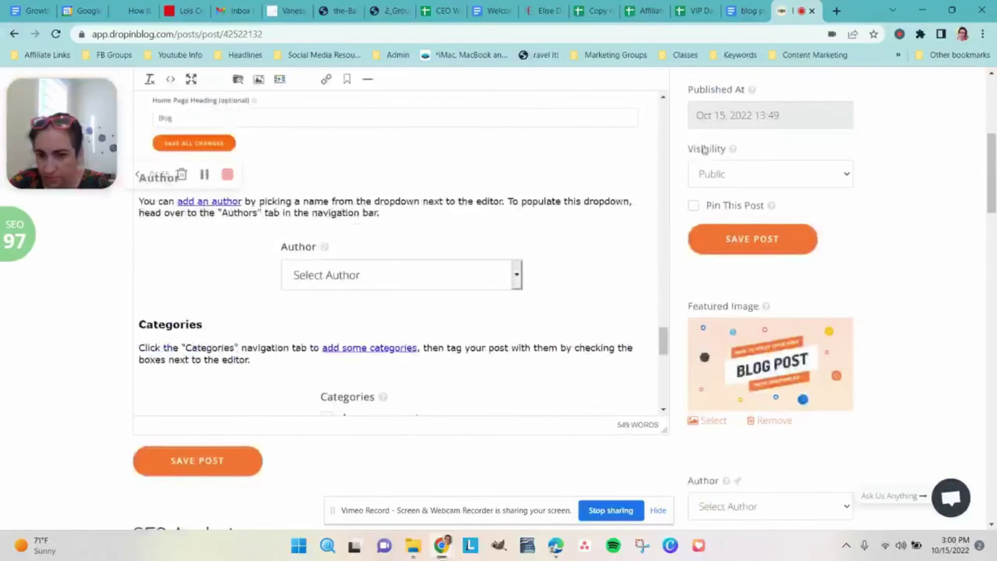
{"action": "scroll", "coordinate": [748, 352], "scroll_direction": "down", "scroll_amount": 5}
{"action": "scroll", "coordinate": [725, 305], "scroll_direction": "down", "scroll_amount": 4}
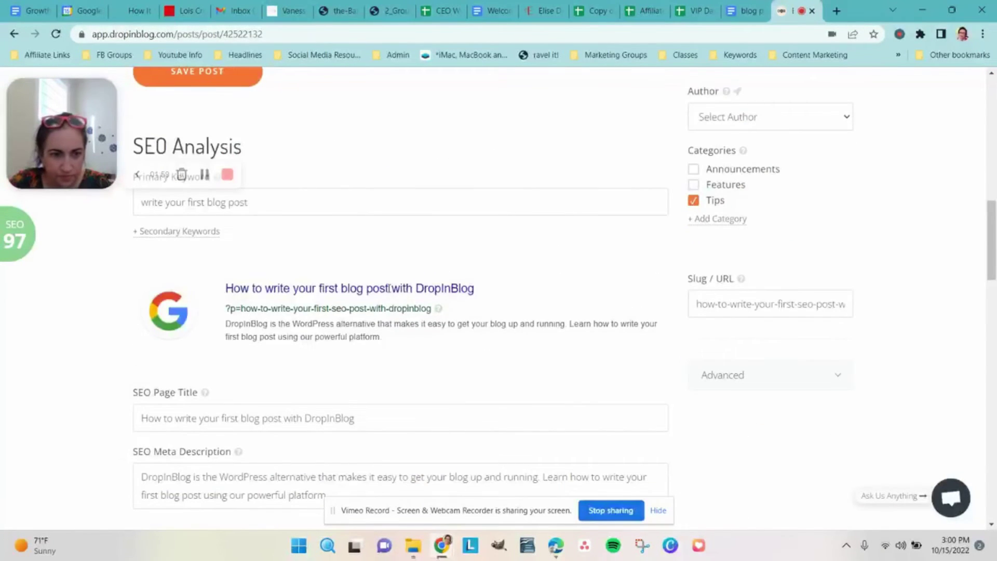
{"action": "scroll", "coordinate": [389, 288], "scroll_direction": "down", "scroll_amount": 4}
{"action": "scroll", "coordinate": [389, 288], "scroll_direction": "down", "scroll_amount": 2}
{"action": "scroll", "coordinate": [389, 289], "scroll_direction": "down", "scroll_amount": 4}
{"action": "scroll", "coordinate": [389, 288], "scroll_direction": "down", "scroll_amount": 2}
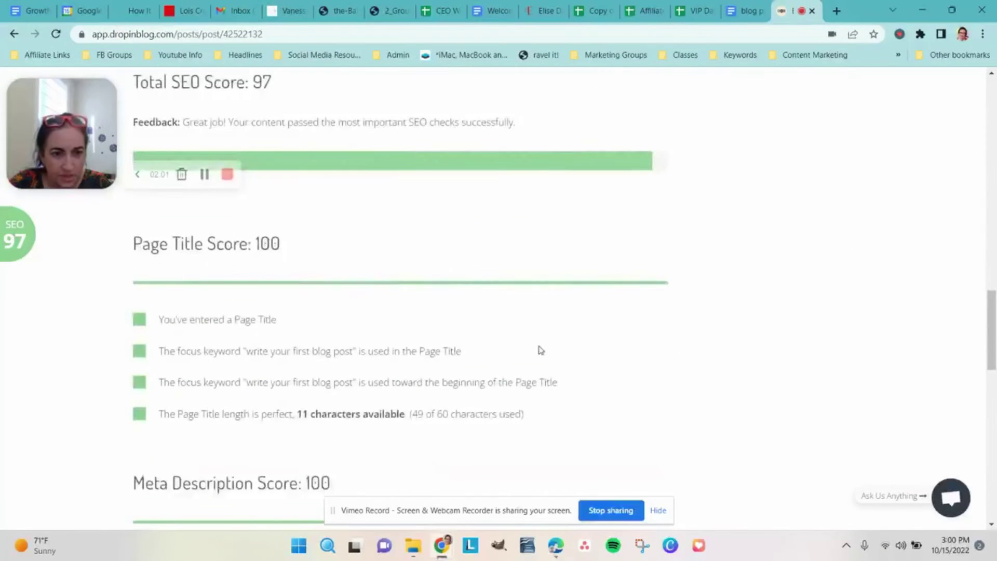
{"action": "scroll", "coordinate": [540, 351], "scroll_direction": "up", "scroll_amount": 5}
{"action": "scroll", "coordinate": [540, 351], "scroll_direction": "up", "scroll_amount": 5}
{"action": "scroll", "coordinate": [540, 350], "scroll_direction": "up", "scroll_amount": 5}
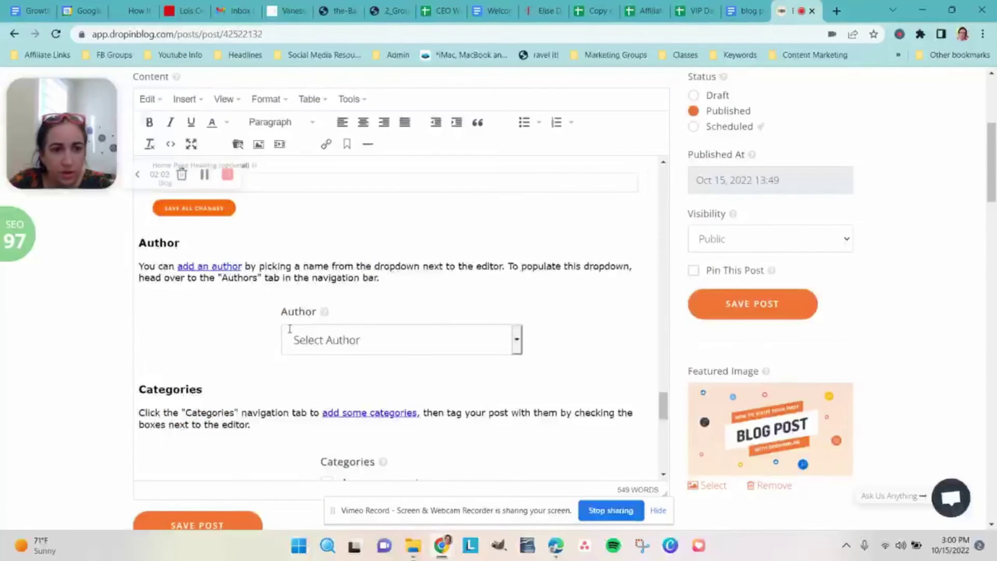
{"action": "scroll", "coordinate": [289, 329], "scroll_direction": "down", "scroll_amount": 5}
{"action": "scroll", "coordinate": [234, 297], "scroll_direction": "down", "scroll_amount": 5}
{"action": "scroll", "coordinate": [229, 292], "scroll_direction": "down", "scroll_amount": 5}
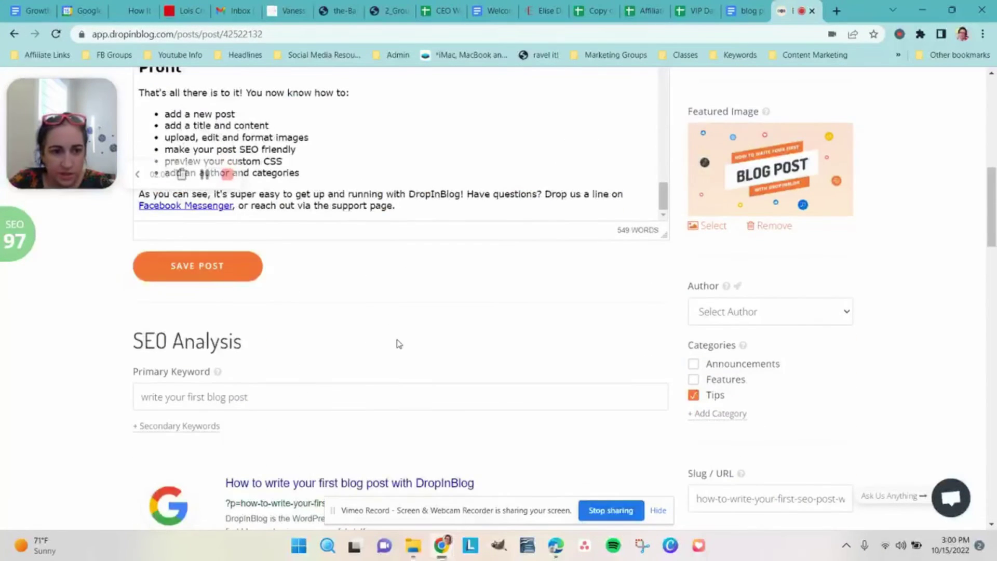
{"action": "scroll", "coordinate": [397, 344], "scroll_direction": "down", "scroll_amount": 5}
{"action": "scroll", "coordinate": [397, 344], "scroll_direction": "down", "scroll_amount": 2}
{"action": "scroll", "coordinate": [397, 343], "scroll_direction": "down", "scroll_amount": 4}
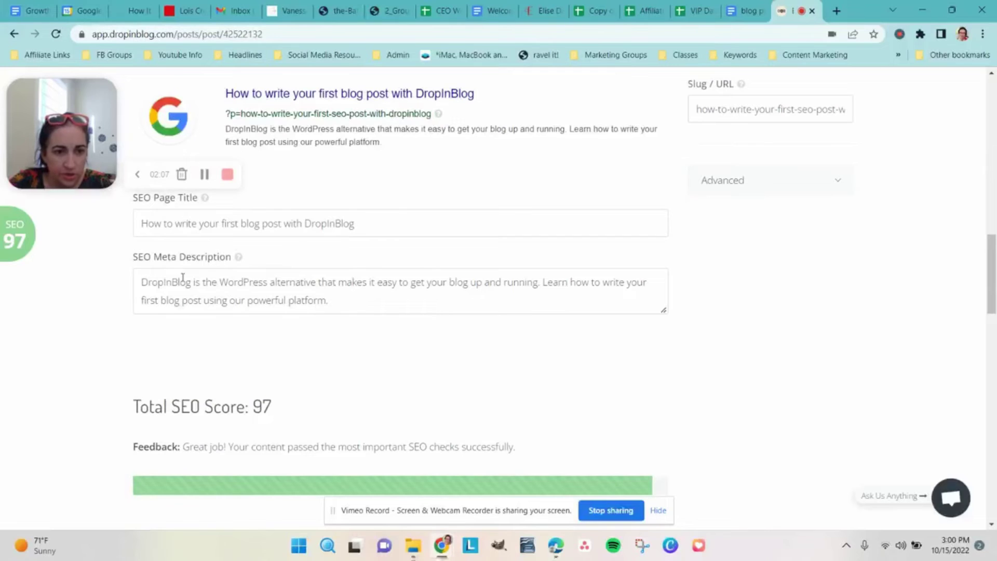
{"action": "scroll", "coordinate": [152, 225], "scroll_direction": "down", "scroll_amount": 3}
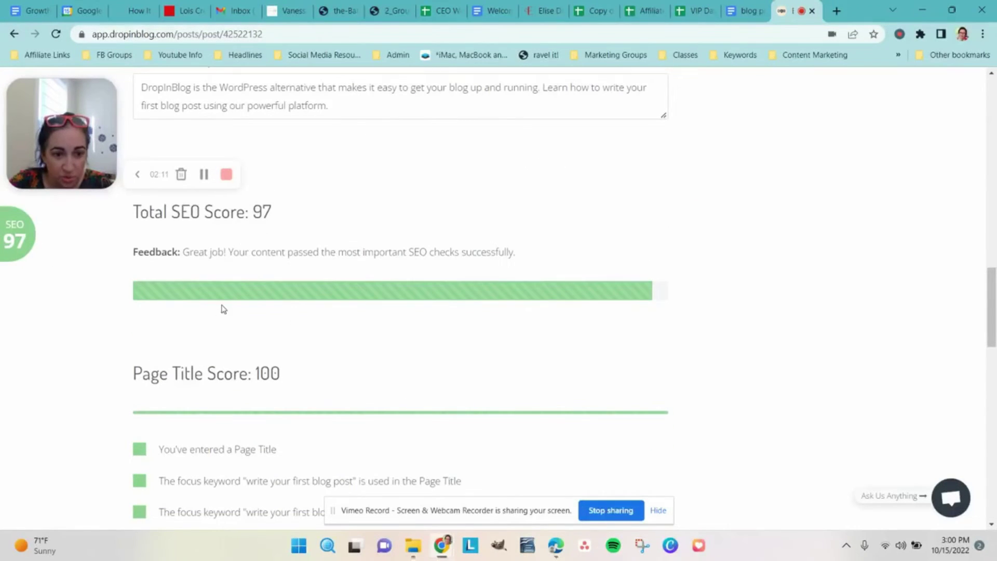
{"action": "scroll", "coordinate": [221, 309], "scroll_direction": "down", "scroll_amount": 4}
{"action": "scroll", "coordinate": [117, 289], "scroll_direction": "down", "scroll_amount": 4}
{"action": "scroll", "coordinate": [117, 289], "scroll_direction": "down", "scroll_amount": 4}
{"action": "scroll", "coordinate": [115, 285], "scroll_direction": "down", "scroll_amount": 2}
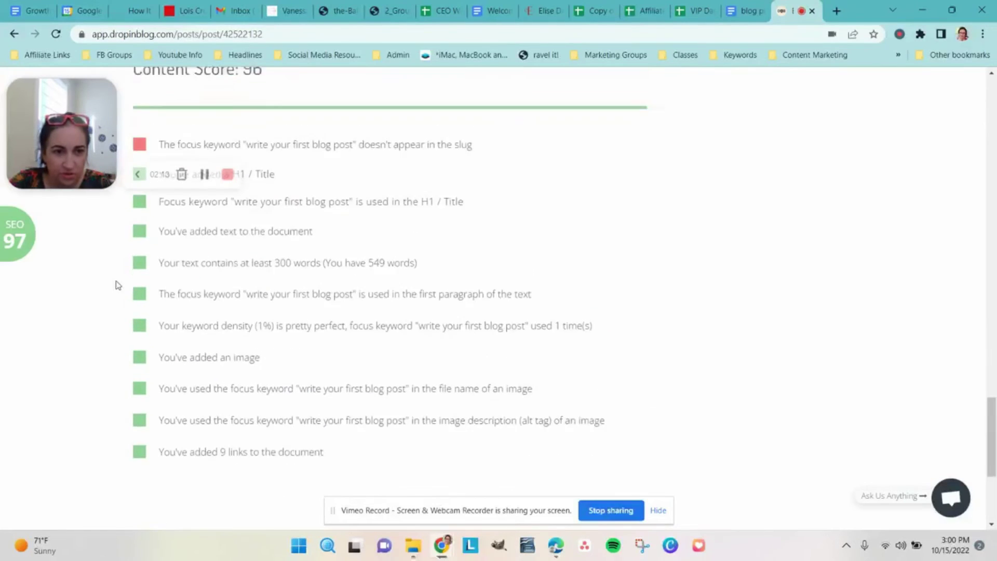
{"action": "scroll", "coordinate": [115, 285], "scroll_direction": "up", "scroll_amount": 5}
{"action": "scroll", "coordinate": [116, 286], "scroll_direction": "up", "scroll_amount": 6}
{"action": "scroll", "coordinate": [115, 285], "scroll_direction": "up", "scroll_amount": 6}
{"action": "scroll", "coordinate": [115, 285], "scroll_direction": "up", "scroll_amount": 6}
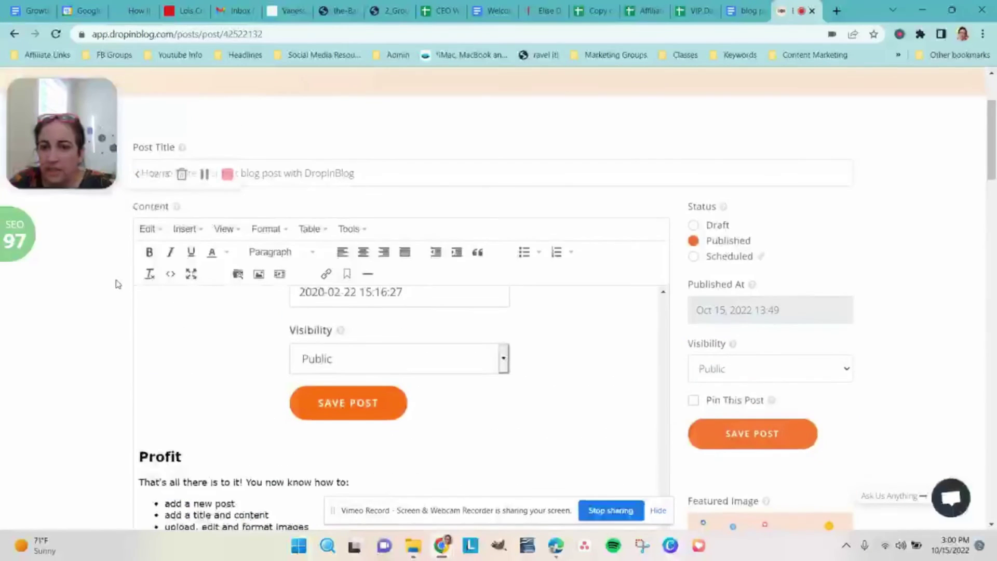
{"action": "scroll", "coordinate": [117, 283], "scroll_direction": "up", "scroll_amount": 4}
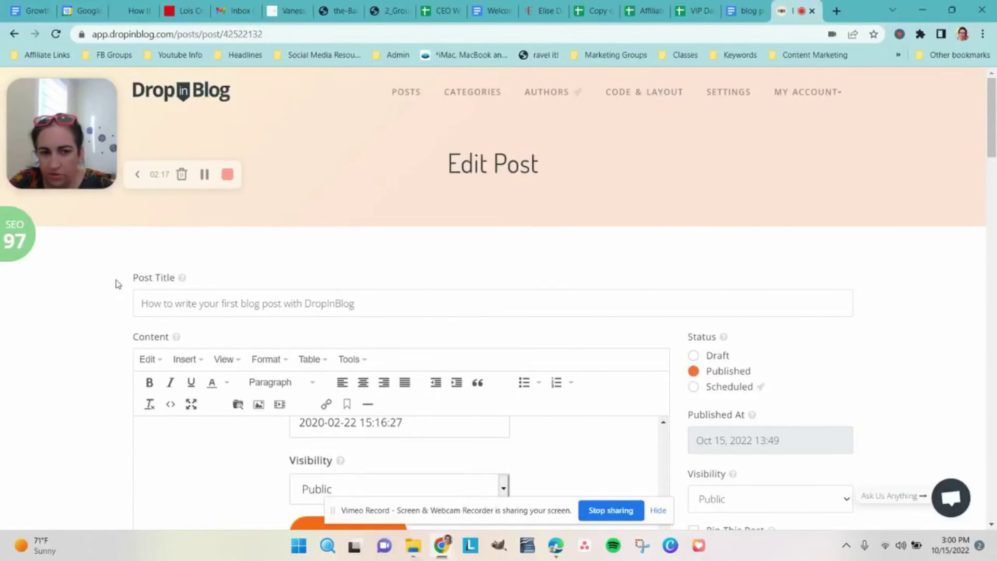
{"action": "scroll", "coordinate": [117, 283], "scroll_direction": "down", "scroll_amount": 2}
{"action": "scroll", "coordinate": [117, 280], "scroll_direction": "down", "scroll_amount": 4}
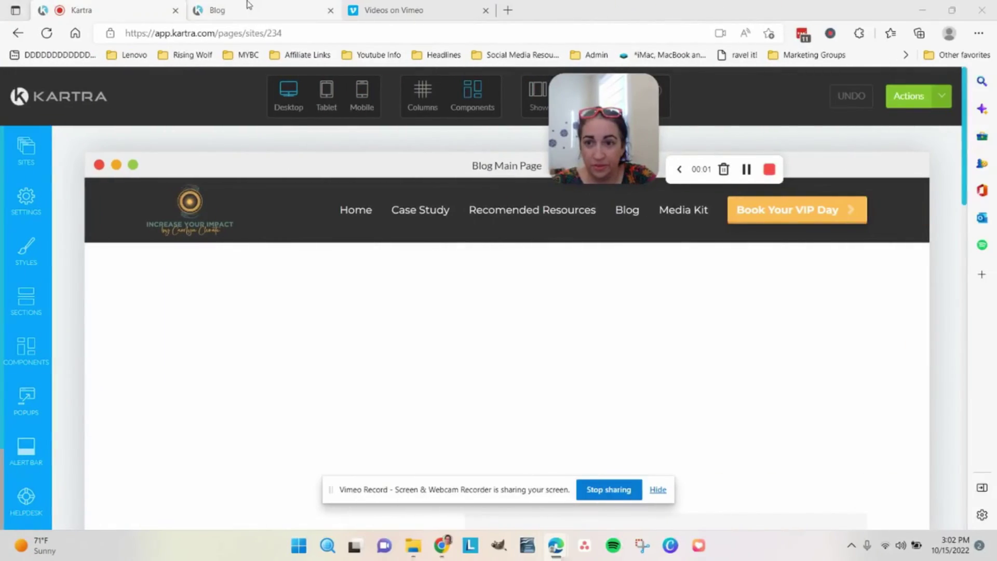
- Switch to the browser's Blog tab to view the Kartra preview with DropInBlog posts
{"action": "left_click", "coordinate": [257, 10]}
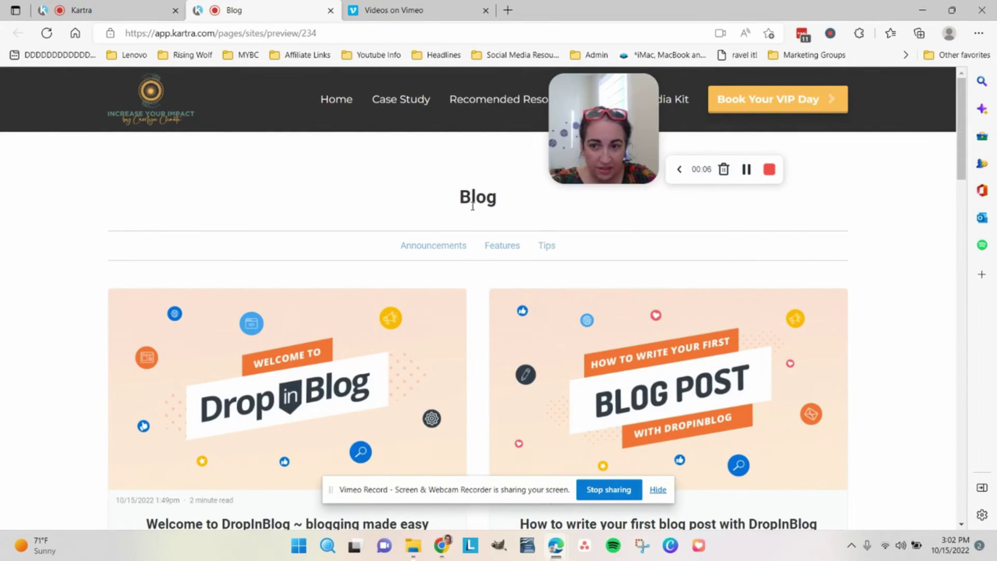
{"action": "scroll", "coordinate": [266, 241], "scroll_direction": "down", "scroll_amount": 4}
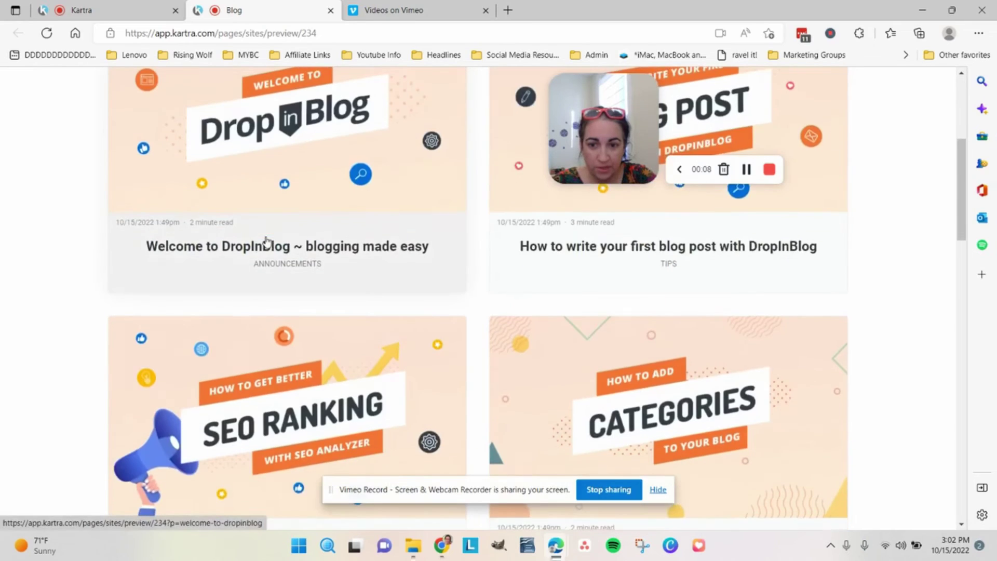
{"action": "scroll", "coordinate": [266, 241], "scroll_direction": "down", "scroll_amount": 4}
{"action": "scroll", "coordinate": [266, 241], "scroll_direction": "down", "scroll_amount": 4}
{"action": "scroll", "coordinate": [266, 242], "scroll_direction": "up", "scroll_amount": 4}
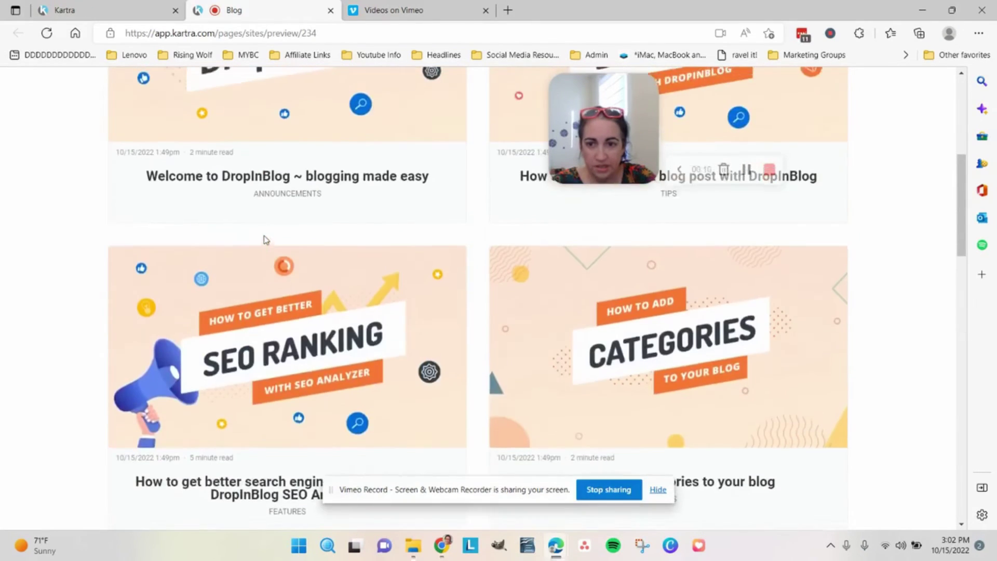
{"action": "scroll", "coordinate": [266, 242], "scroll_direction": "up", "scroll_amount": 4}
{"action": "scroll", "coordinate": [265, 242], "scroll_direction": "up", "scroll_amount": 4}
{"action": "scroll", "coordinate": [266, 241], "scroll_direction": "down", "scroll_amount": 5}
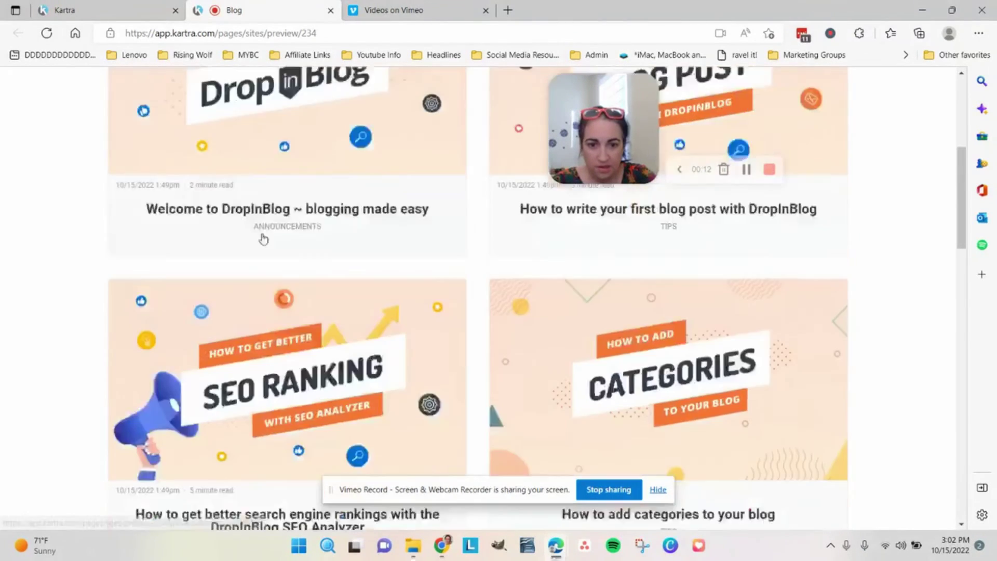
{"action": "scroll", "coordinate": [266, 241], "scroll_direction": "down", "scroll_amount": 4}
{"action": "scroll", "coordinate": [266, 240], "scroll_direction": "down", "scroll_amount": 1}
{"action": "scroll", "coordinate": [265, 241], "scroll_direction": "down", "scroll_amount": 4}
{"action": "scroll", "coordinate": [264, 238], "scroll_direction": "down", "scroll_amount": 4}
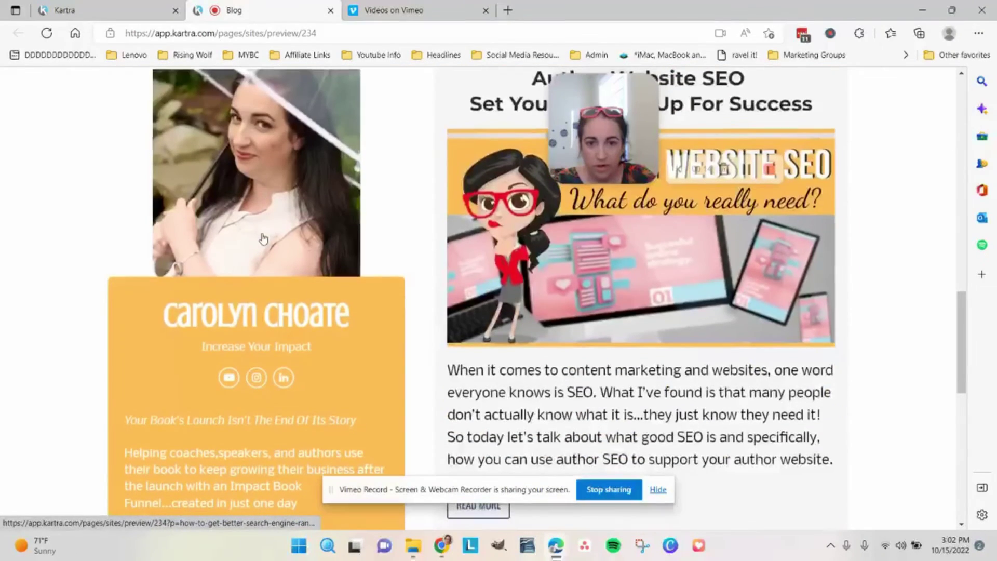
{"action": "scroll", "coordinate": [330, 277], "scroll_direction": "down", "scroll_amount": 4}
{"action": "scroll", "coordinate": [329, 277], "scroll_direction": "down", "scroll_amount": 3}
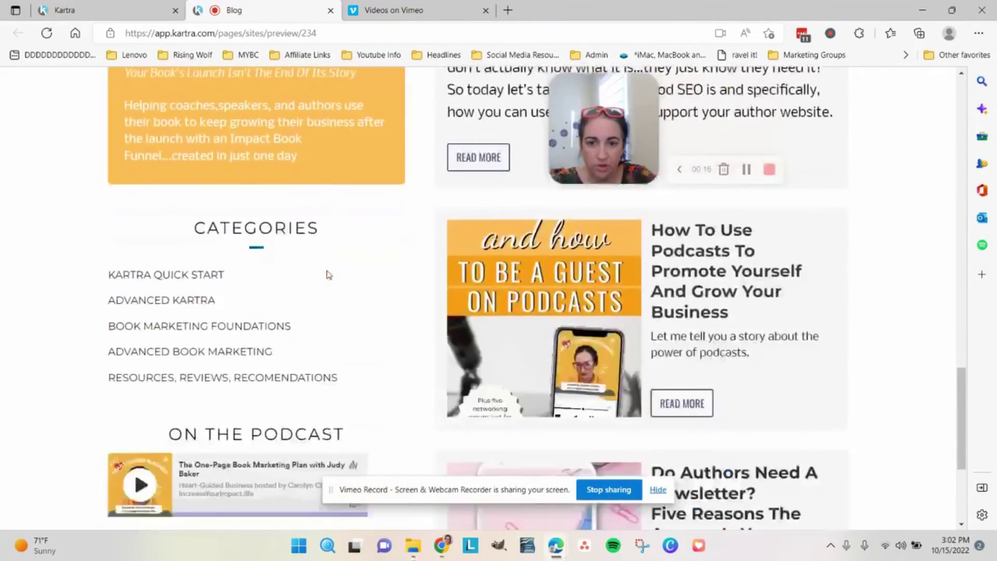
{"action": "scroll", "coordinate": [329, 277], "scroll_direction": "up", "scroll_amount": 5}
{"action": "scroll", "coordinate": [329, 277], "scroll_direction": "up", "scroll_amount": 1}
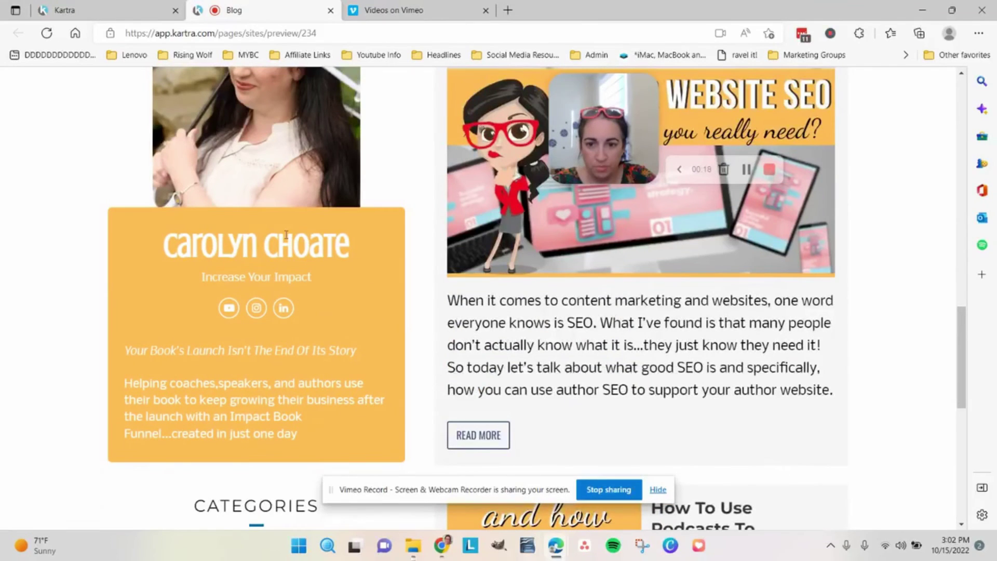
{"action": "scroll", "coordinate": [301, 196], "scroll_direction": "up", "scroll_amount": 5}
{"action": "scroll", "coordinate": [301, 219], "scroll_direction": "up", "scroll_amount": 5}
{"action": "scroll", "coordinate": [301, 234], "scroll_direction": "up", "scroll_amount": 5}
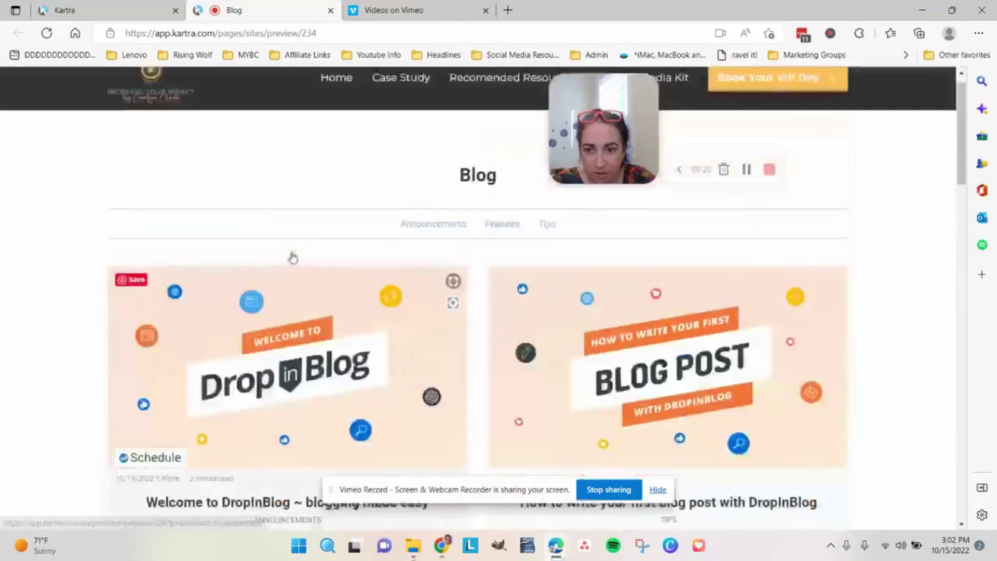
{"action": "scroll", "coordinate": [301, 252], "scroll_direction": "up", "scroll_amount": 2}
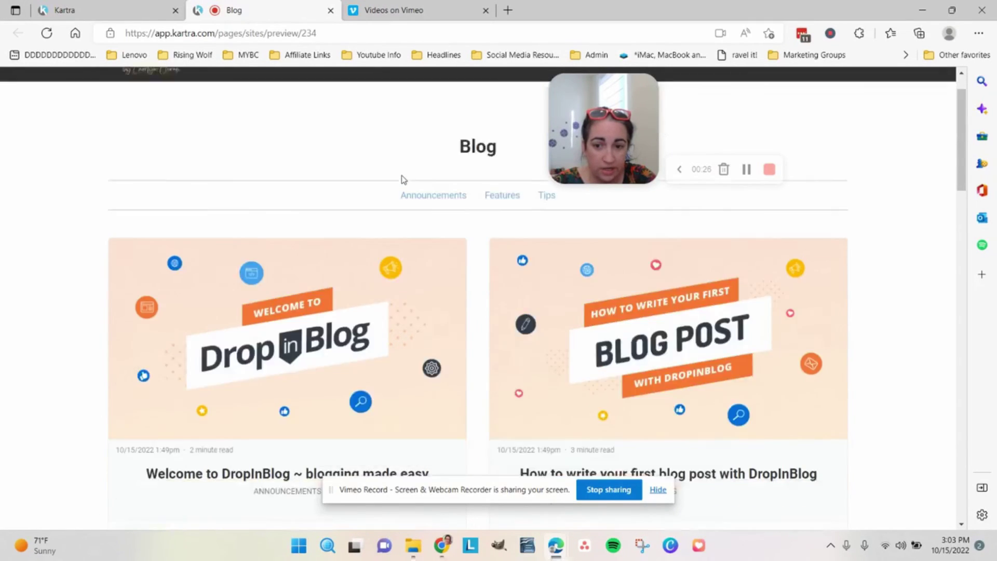
{"action": "scroll", "coordinate": [401, 175], "scroll_direction": "down", "scroll_amount": 3}
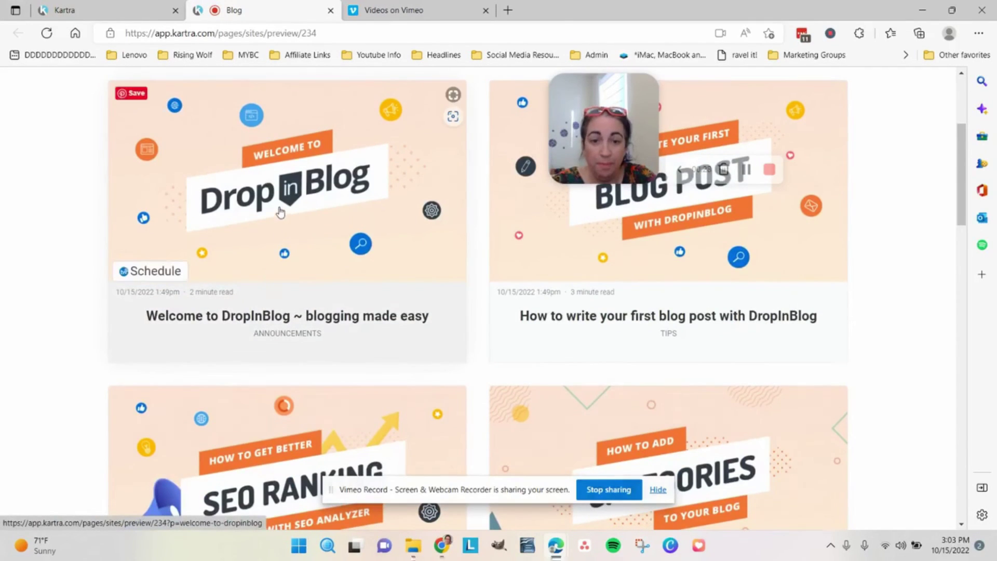